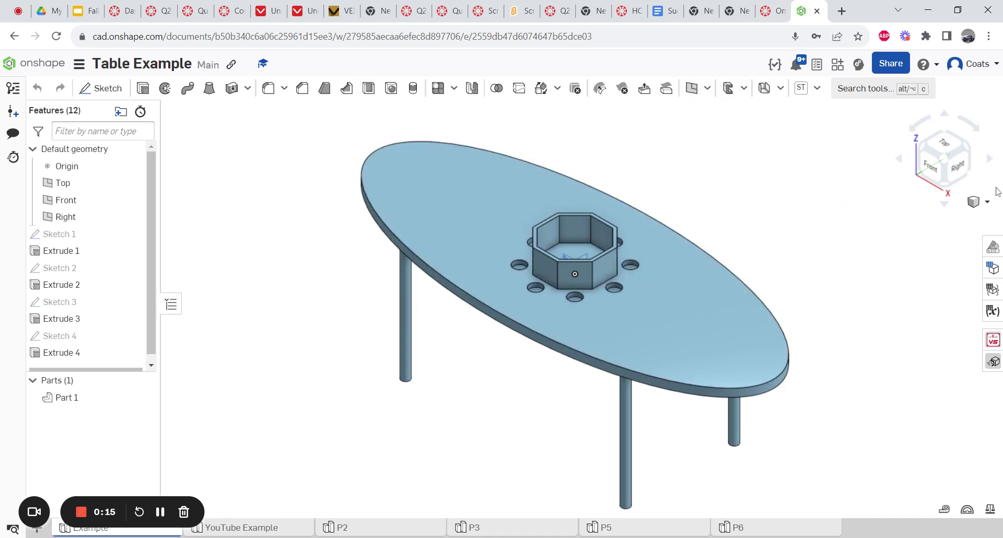
- Look over the finished example table and read the 3D Table Instructions on the Canvas assignment page
{"action": "left_click", "coordinate": [982, 202]}
{"action": "left_click", "coordinate": [968, 221]}
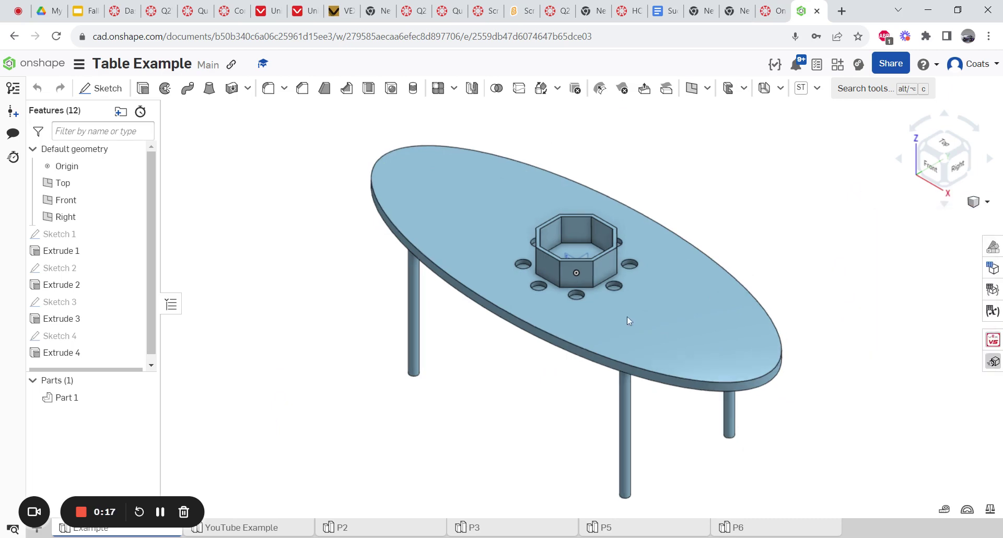
{"action": "scroll", "coordinate": [575, 236], "scroll_direction": "up", "scroll_amount": 2}
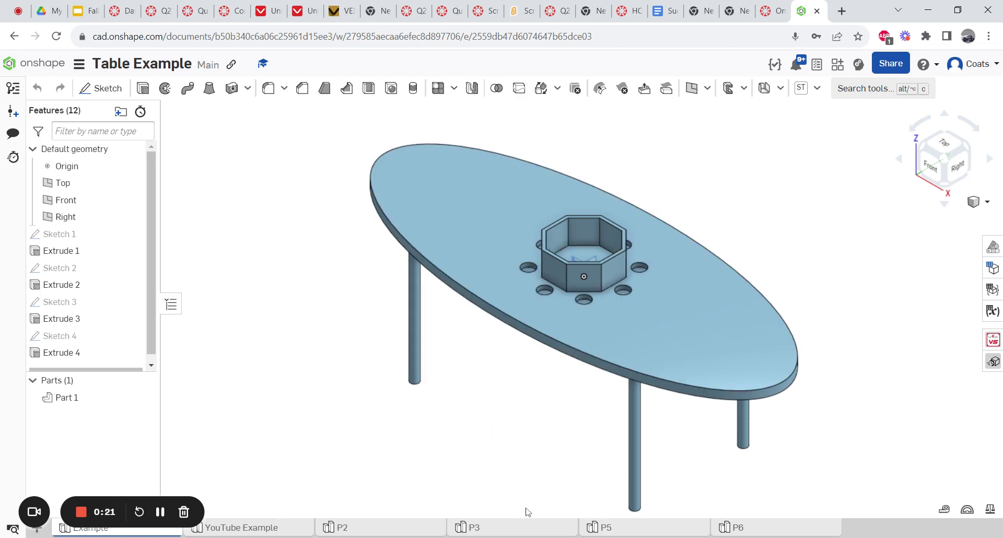
{"action": "left_click", "coordinate": [773, 11]}
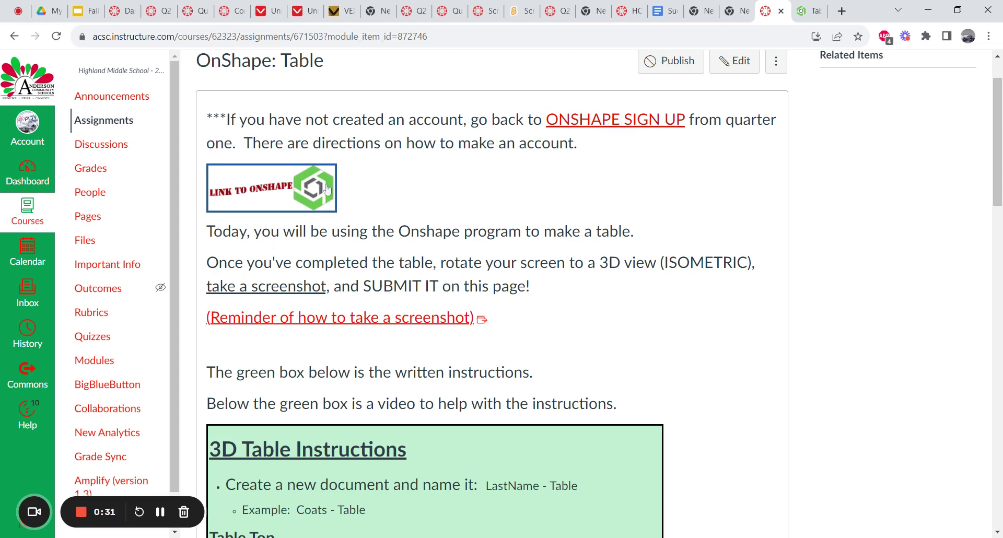
{"action": "scroll", "coordinate": [392, 202], "scroll_direction": "down", "scroll_amount": 7}
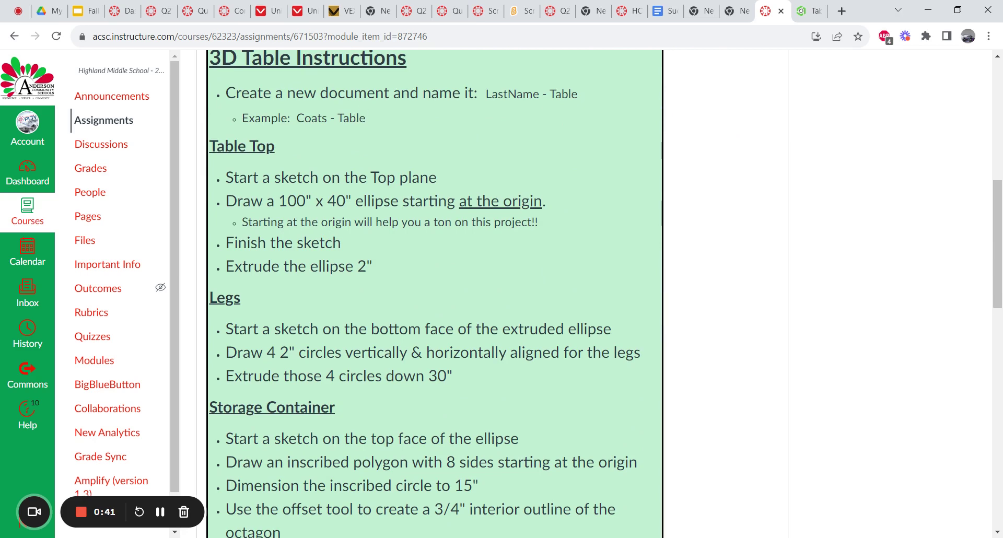
{"action": "scroll", "coordinate": [435, 293], "scroll_direction": "down", "scroll_amount": 1}
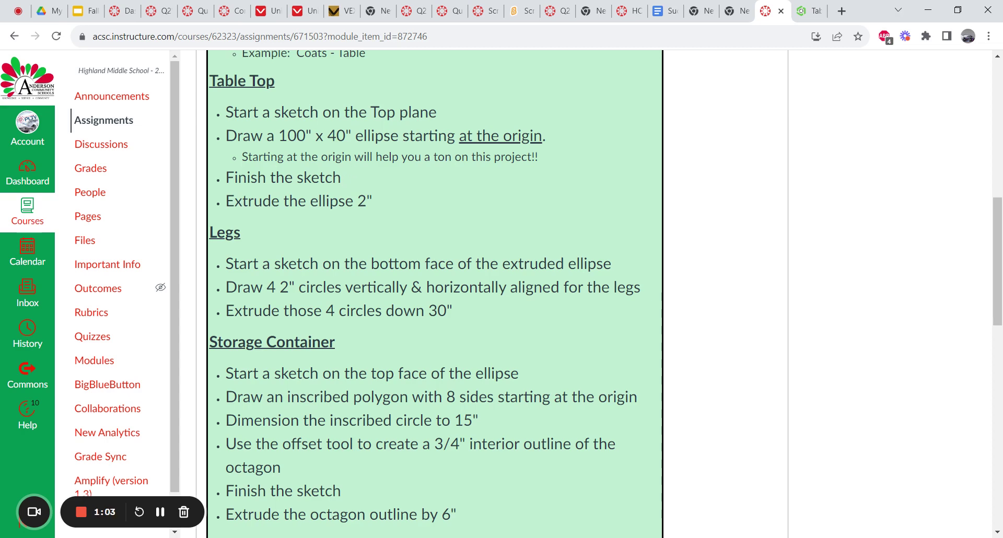
- Switch back to Onshape and start a new sketch on the Top plane in the YouTube Example part studio
{"action": "left_click", "coordinate": [807, 10]}
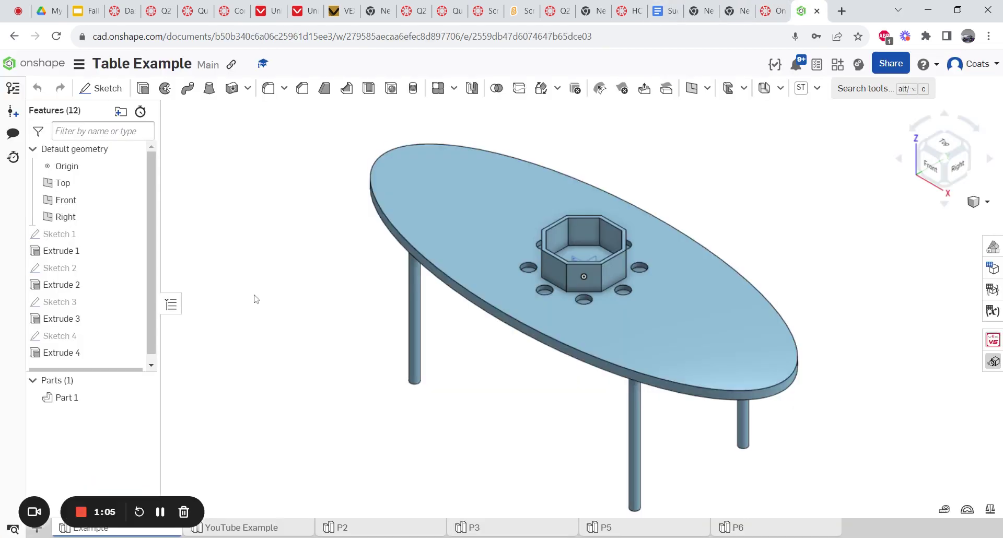
{"action": "left_click", "coordinate": [266, 531]}
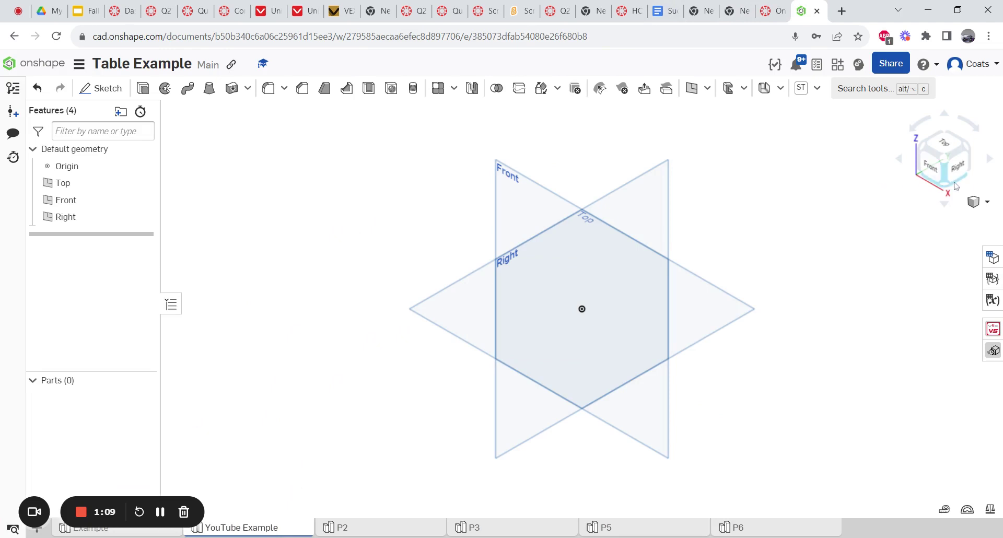
{"action": "left_click", "coordinate": [944, 152]}
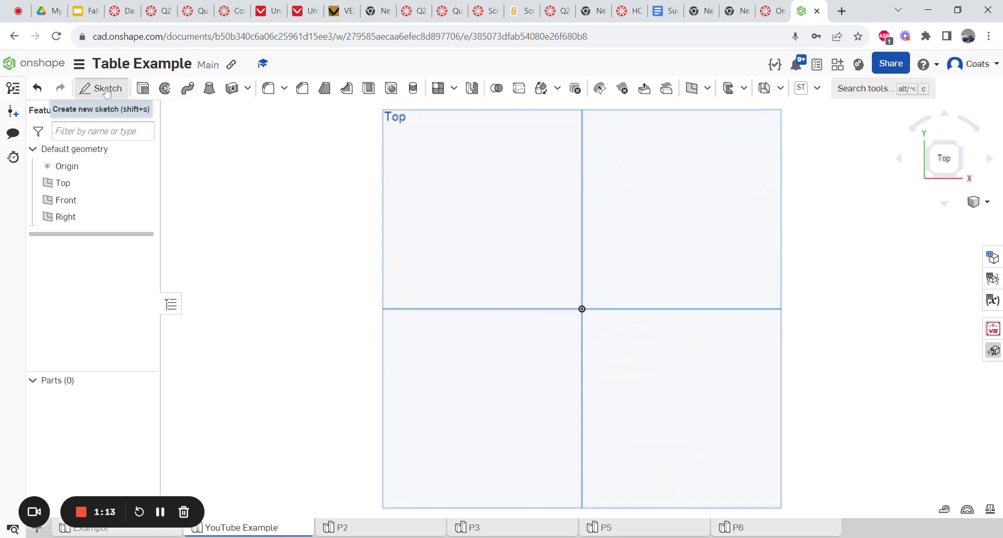
{"action": "left_click", "coordinate": [106, 90]}
{"action": "left_click", "coordinate": [497, 194]}
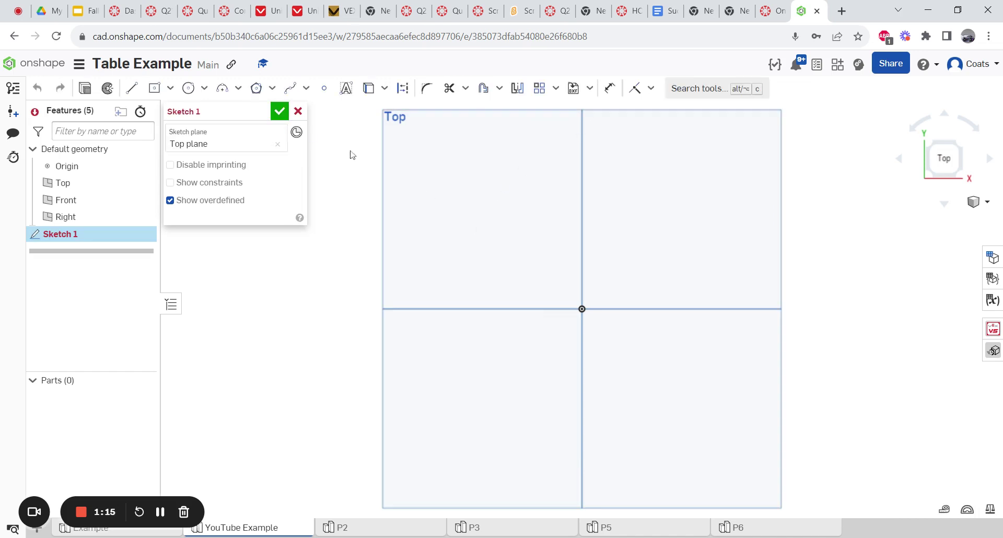
- Sketch a horizontal ellipse centred on the origin with semi-axes of about 5.4 in and 2.7 in
{"action": "left_click", "coordinate": [205, 89]}
{"action": "left_click", "coordinate": [223, 153]}
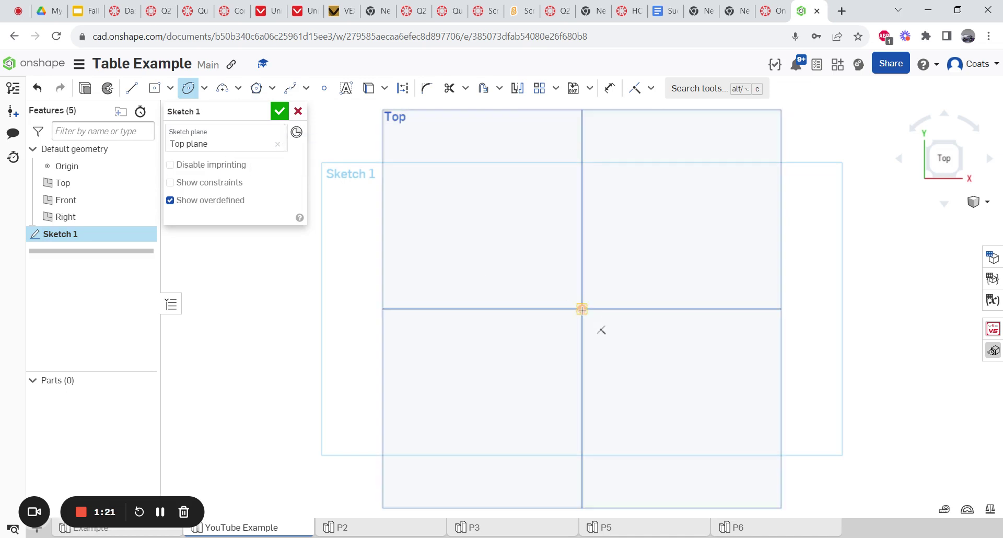
{"action": "left_click", "coordinate": [582, 310]}
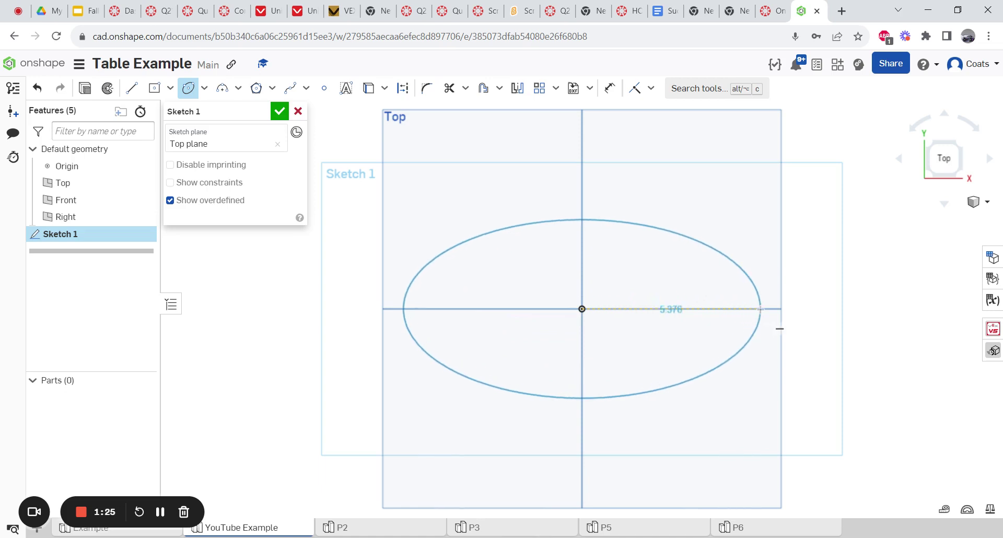
{"action": "left_click", "coordinate": [761, 309]}
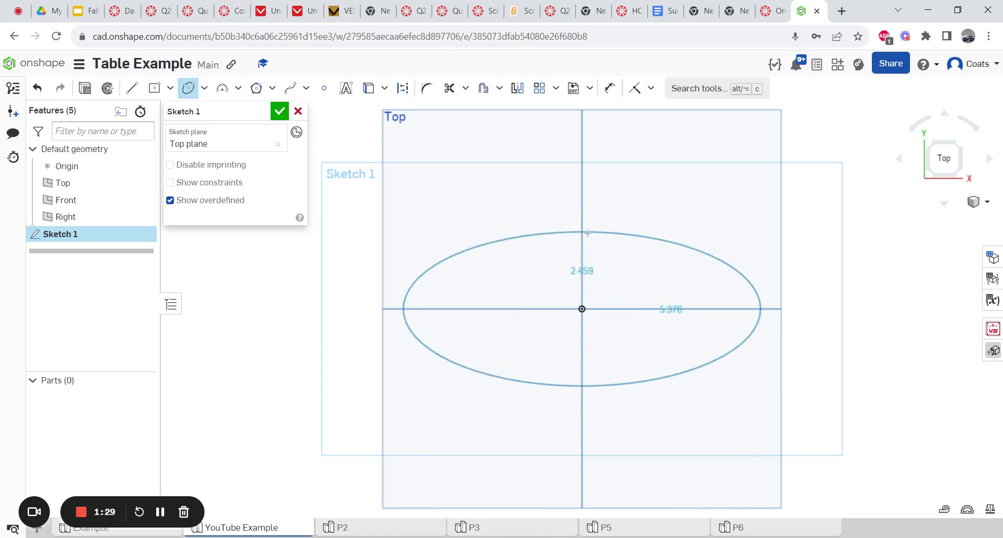
{"action": "left_click", "coordinate": [586, 221]}
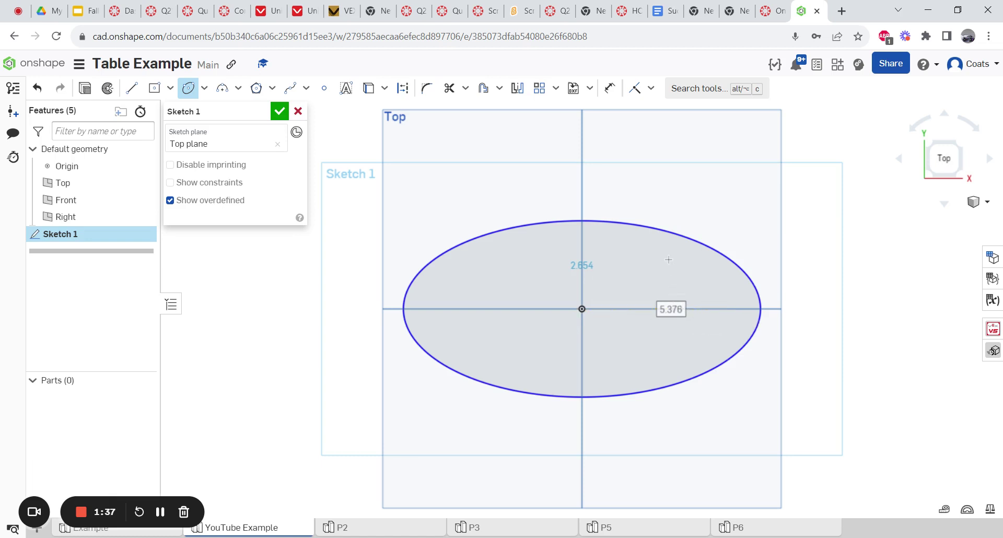
- Set the ellipse's full width to 100 in and full height to 40 in, and finish the sketch
{"action": "type", "text": "100"}
{"action": "key", "text": "Return"}
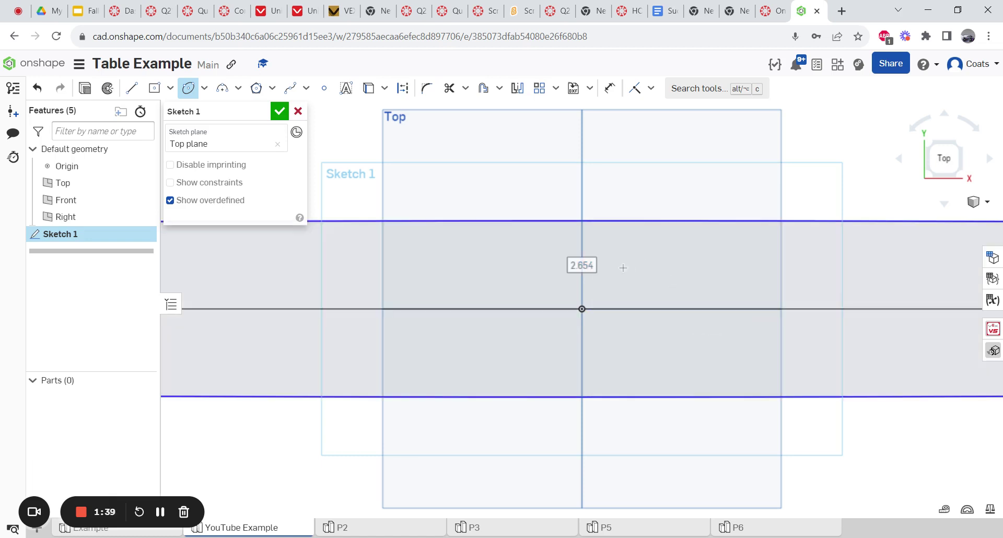
{"action": "key", "text": "Return"}
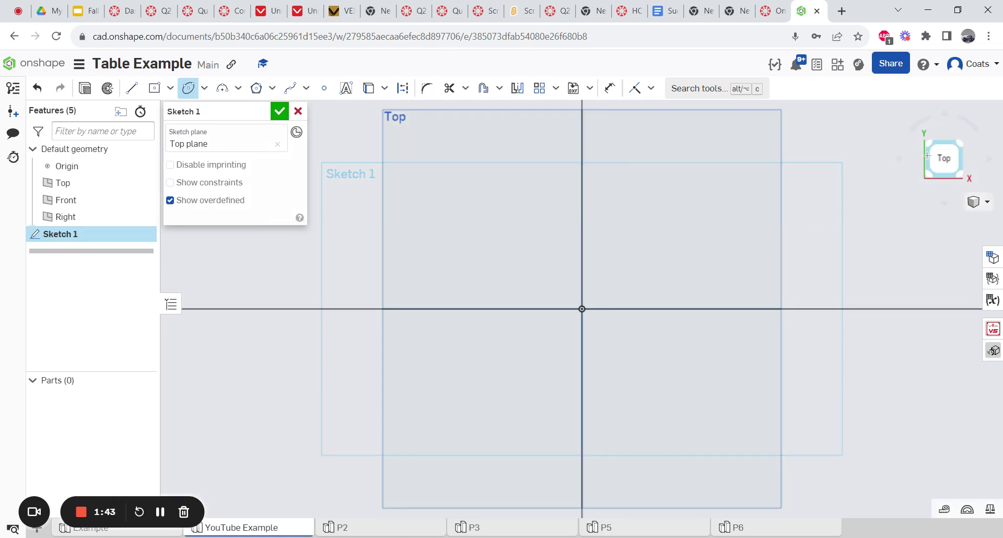
{"action": "key", "text": "f"}
{"action": "scroll", "coordinate": [666, 243], "scroll_direction": "down", "scroll_amount": 2}
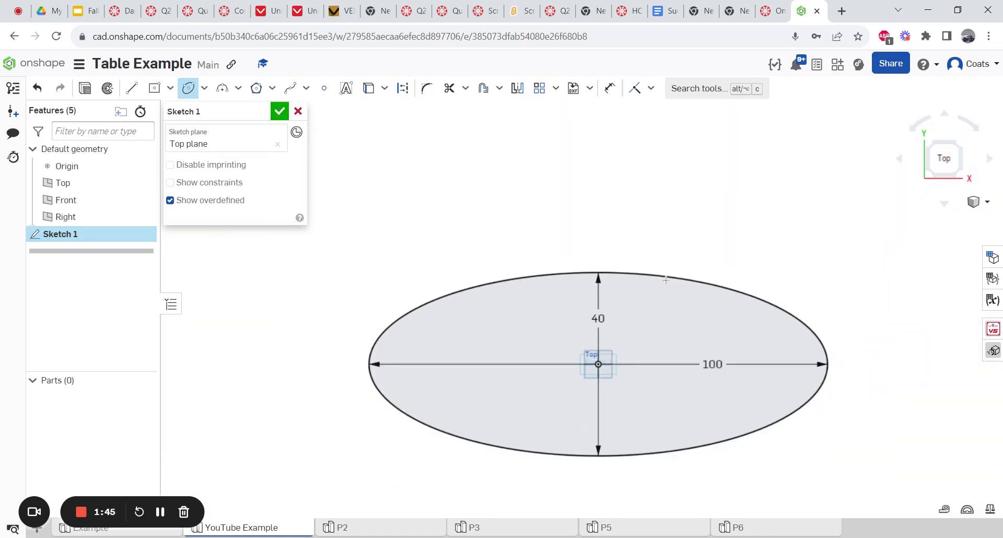
{"action": "scroll", "coordinate": [666, 494], "scroll_direction": "up", "scroll_amount": 2}
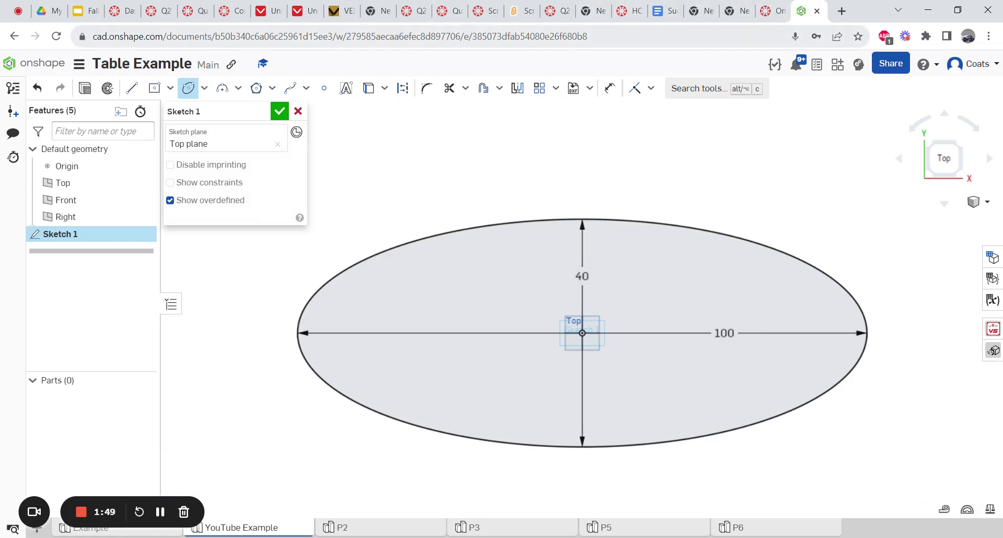
{"action": "left_click", "coordinate": [773, 11]}
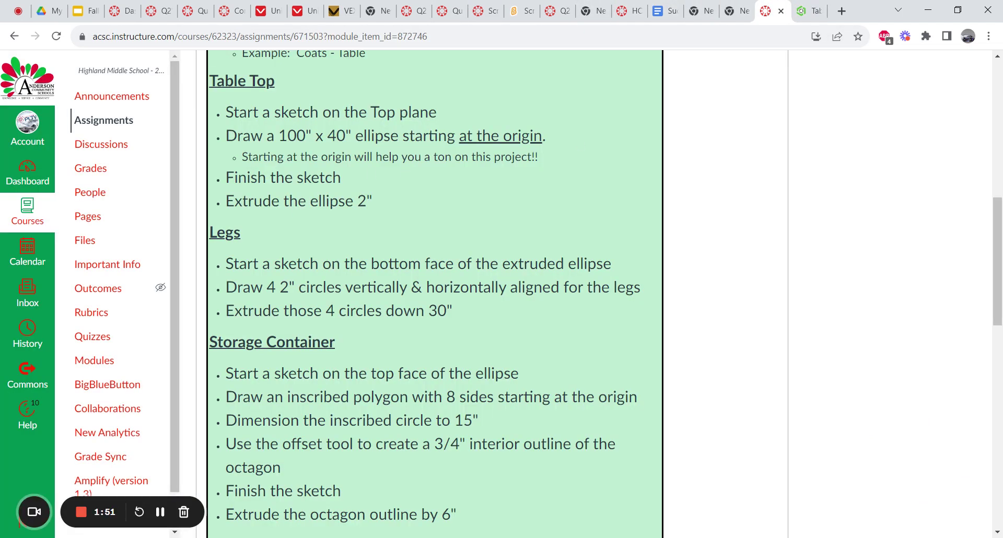
{"action": "left_click", "coordinate": [810, 11]}
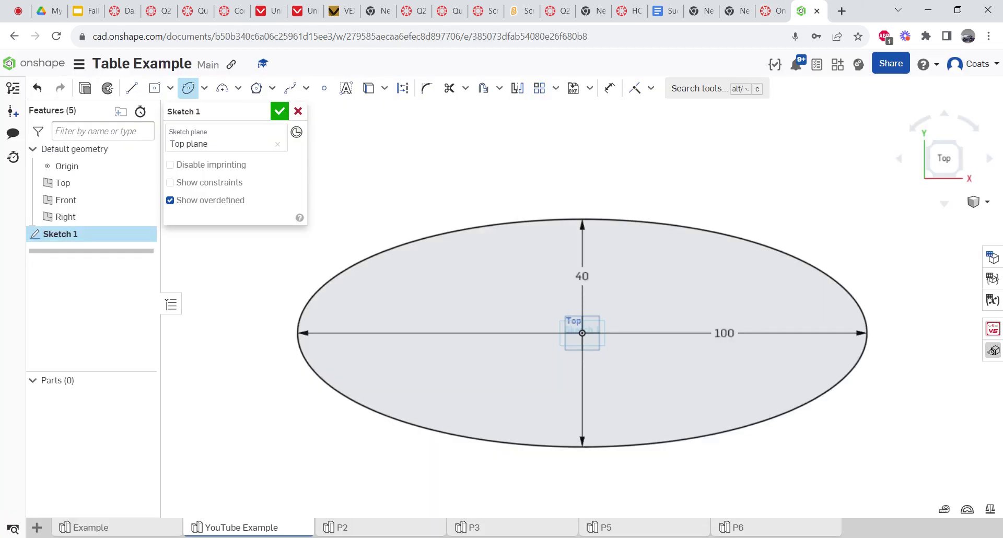
{"action": "left_click", "coordinate": [281, 111]}
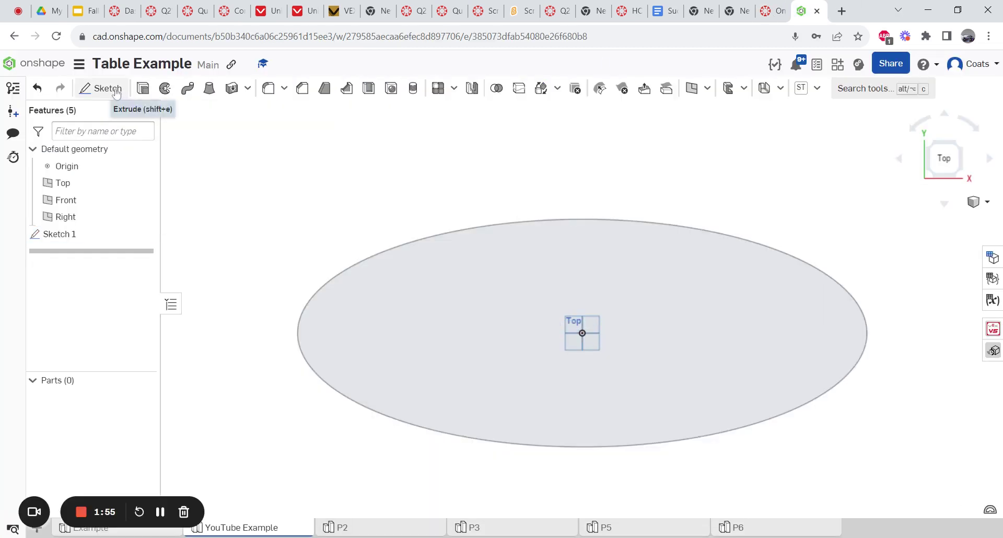
- Extrude the ellipse region 2 in as a new solid for the table top
{"action": "left_click", "coordinate": [145, 89]}
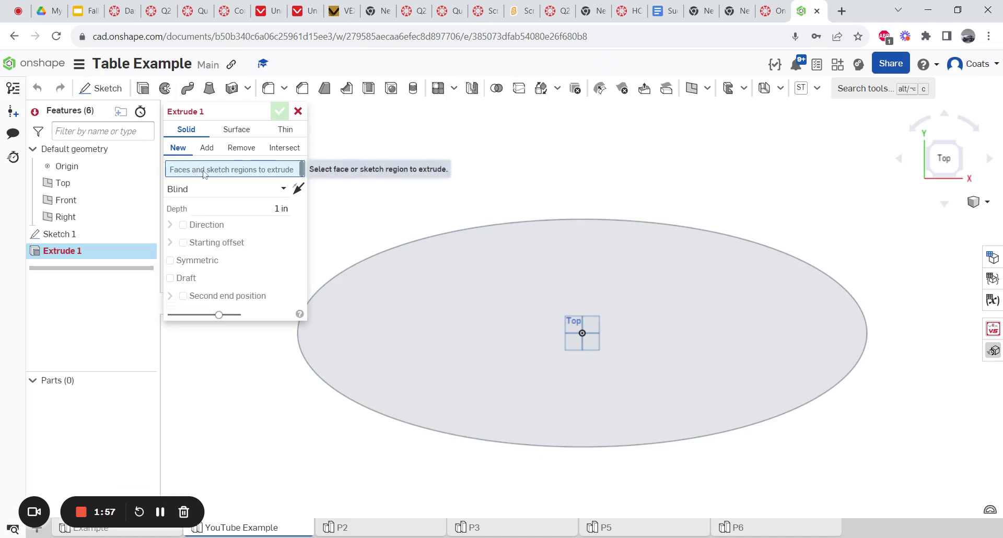
{"action": "left_click", "coordinate": [447, 345]}
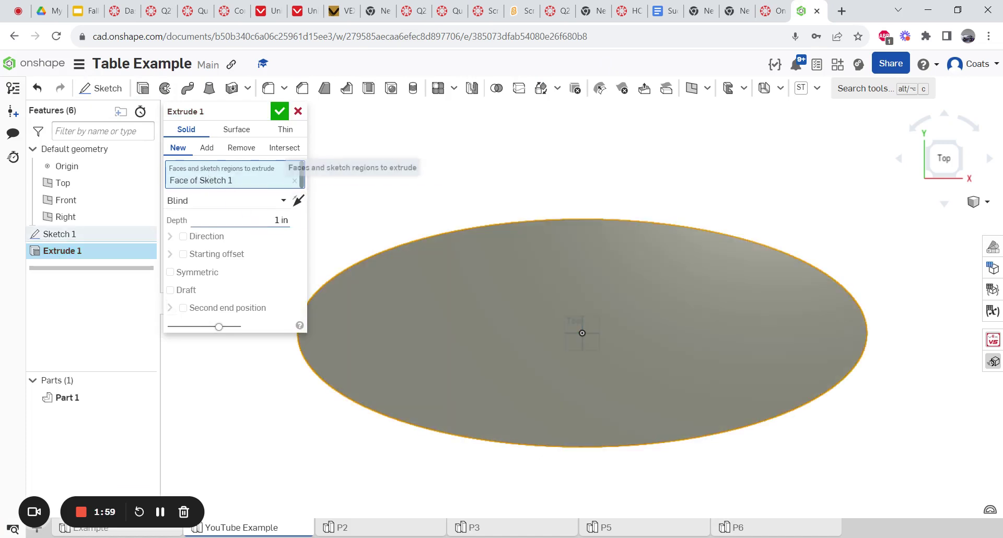
{"action": "type", "text": "2"}
{"action": "key", "text": "Return"}
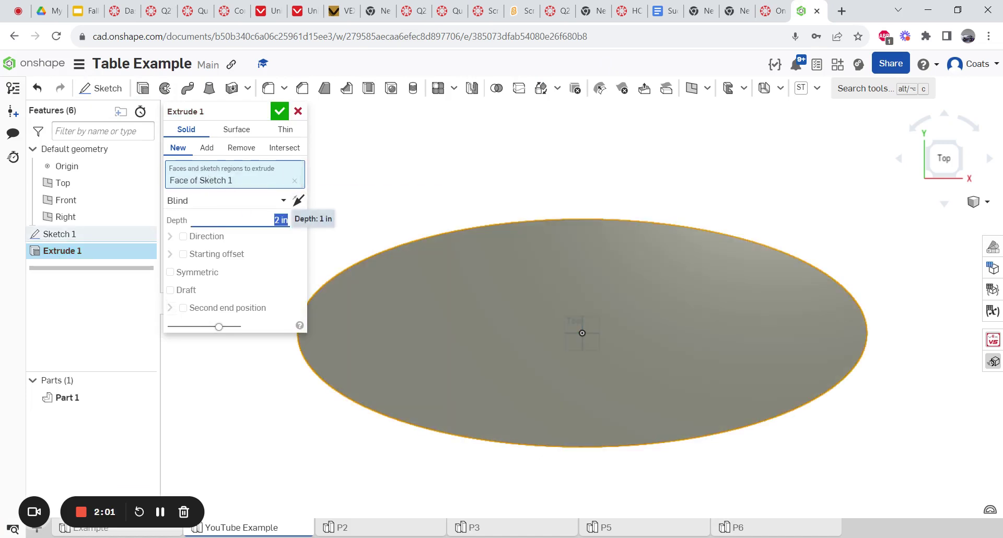
{"action": "left_click", "coordinate": [279, 111]}
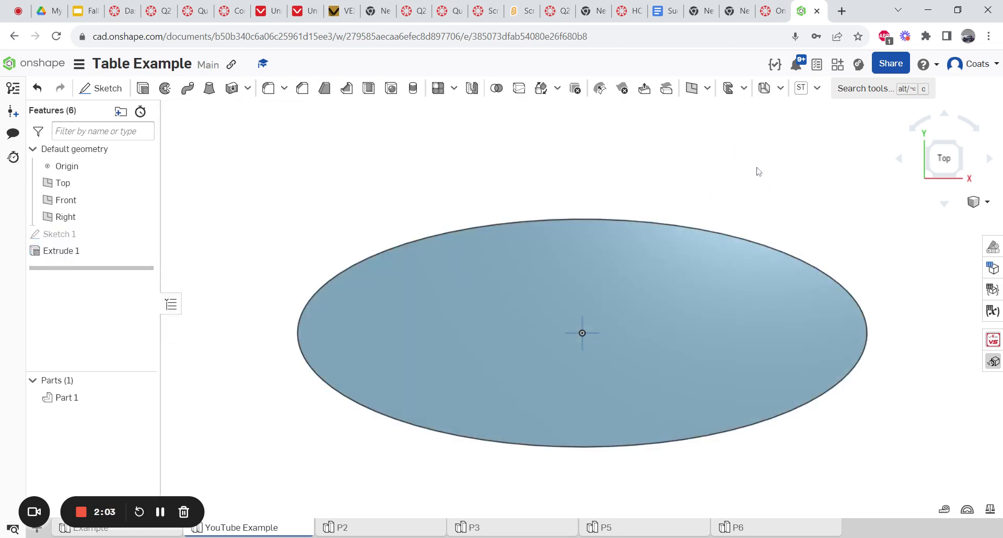
- Check the legs instructions and start a new sketch on the bottom face of the extruded ellipse
{"action": "right_click_drag", "start_coordinate": [759, 171], "coordinate": [275, 221]}
{"action": "key", "text": "ctrl+Page_Up"}
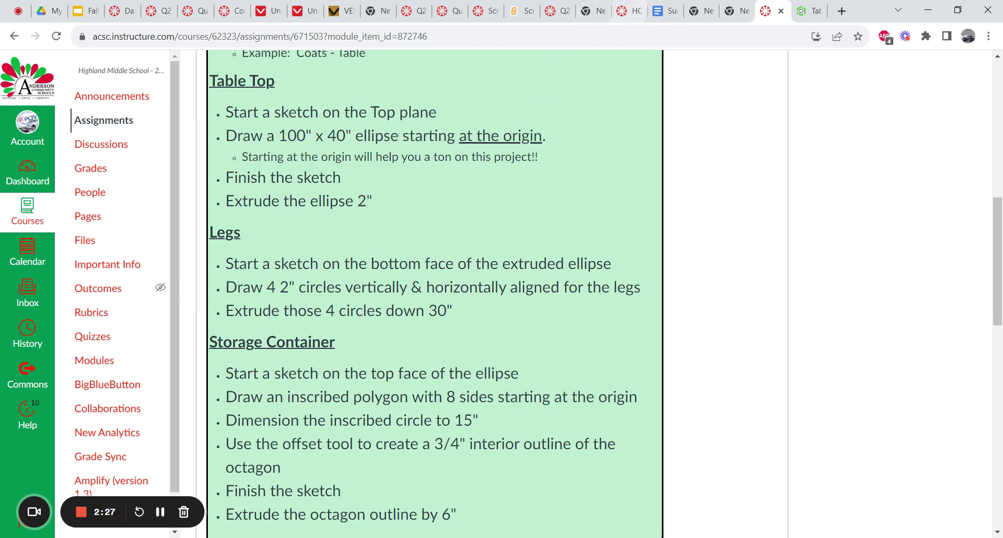
{"action": "left_click", "coordinate": [811, 7]}
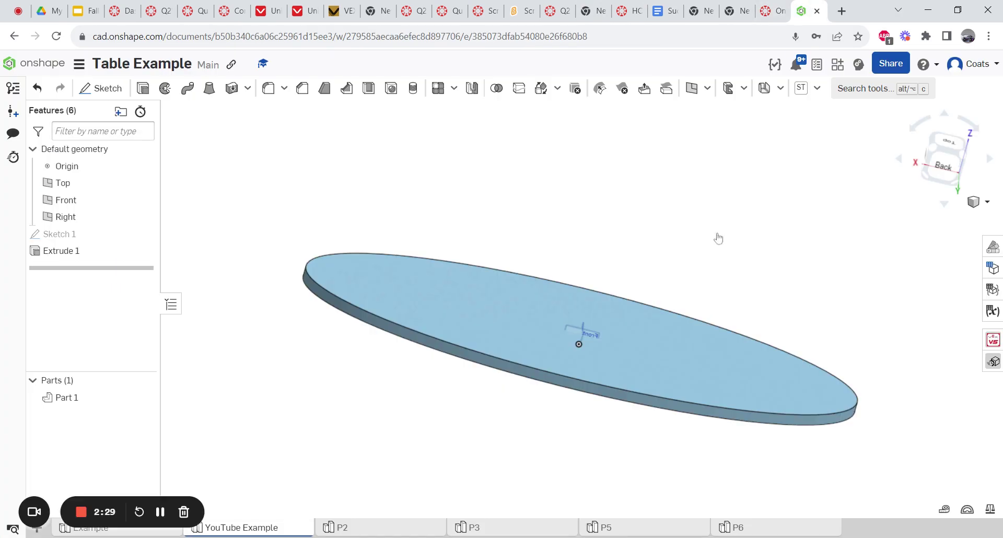
{"action": "right_click_drag", "start_coordinate": [716, 240], "coordinate": [544, 306]}
{"action": "left_click", "coordinate": [954, 170]}
{"action": "left_click", "coordinate": [96, 95]}
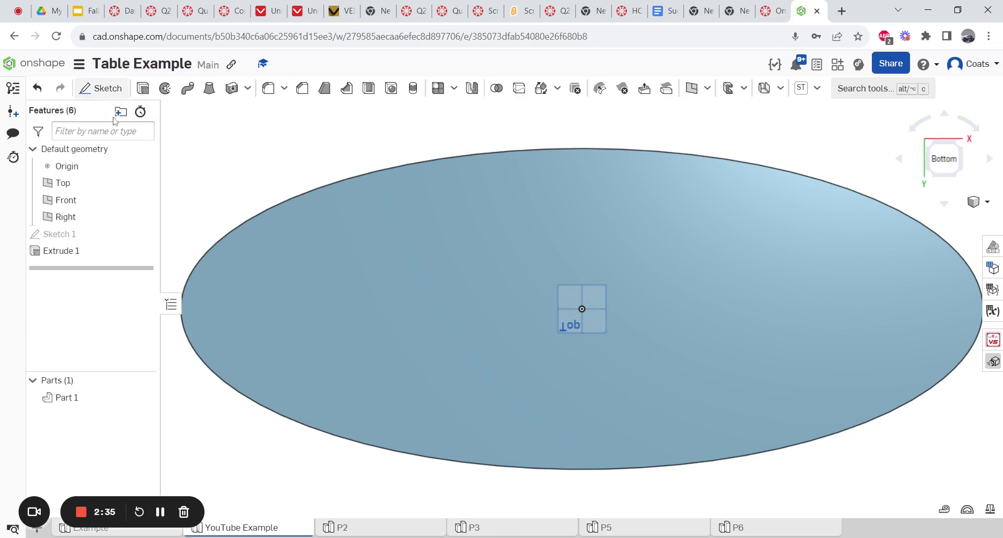
{"action": "left_click", "coordinate": [441, 287]}
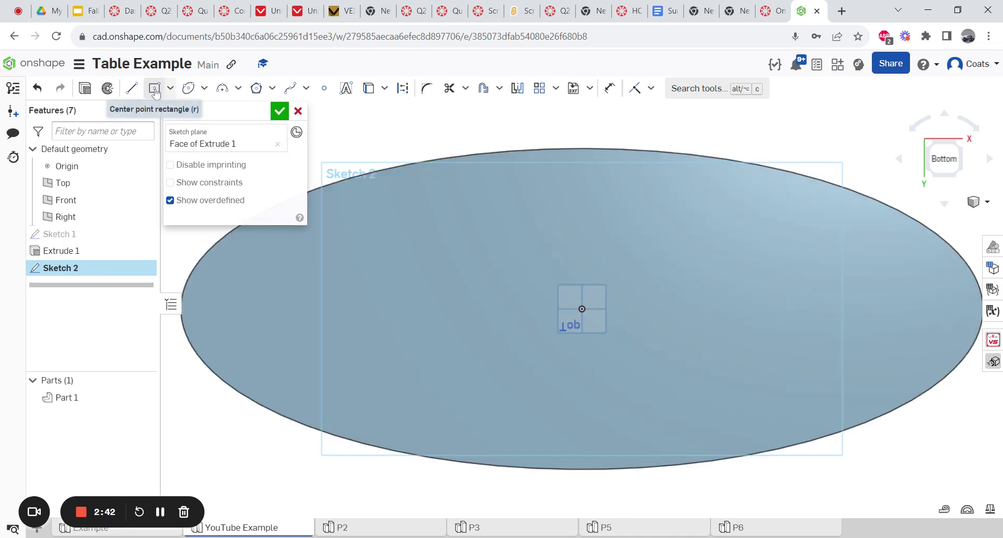
- Draw a construction center point rectangle from the origin, about 54 by 33.5 in, with its corners at the ellipse's edge
{"action": "left_click", "coordinate": [171, 88]}
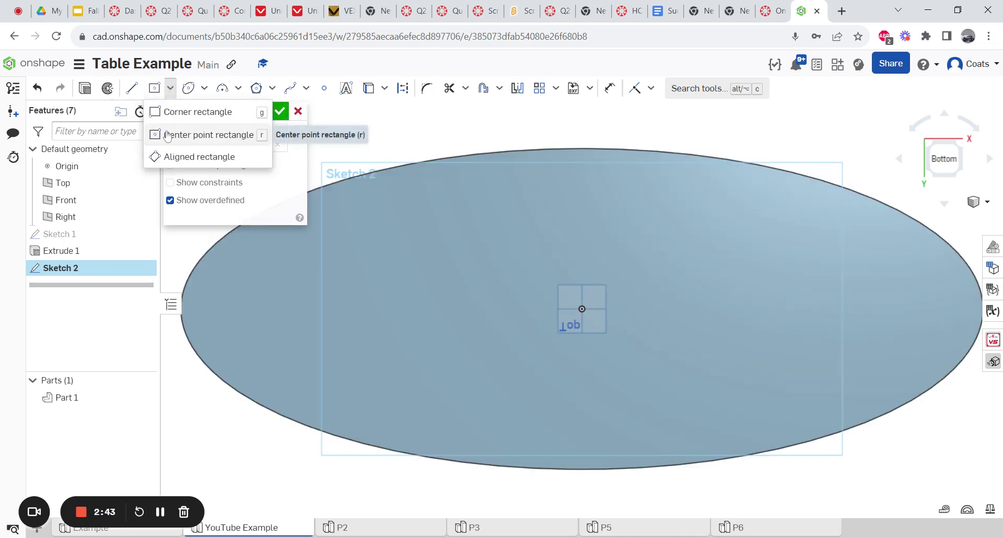
{"action": "left_click", "coordinate": [167, 135]}
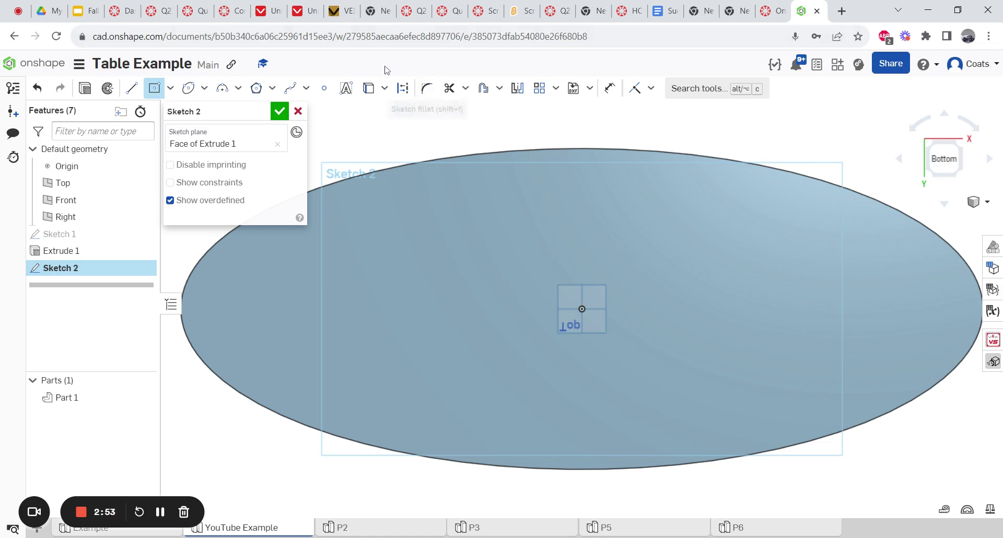
{"action": "left_click", "coordinate": [403, 89]}
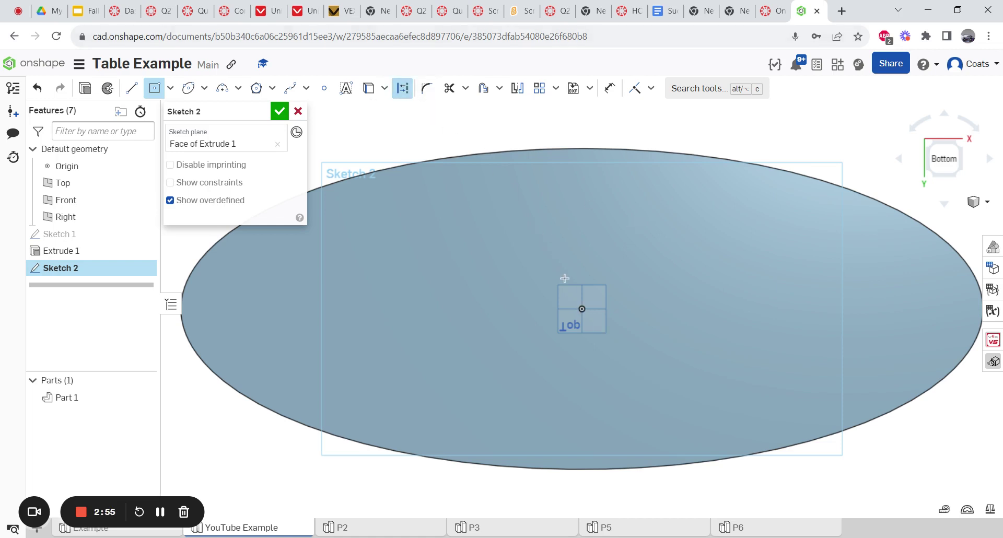
{"action": "left_click", "coordinate": [581, 309]}
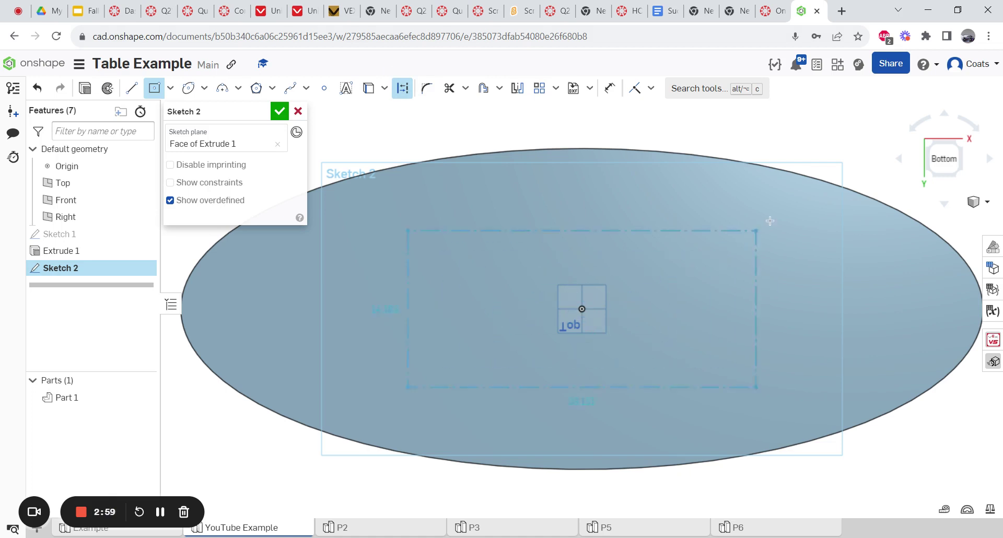
{"action": "left_click", "coordinate": [799, 178]}
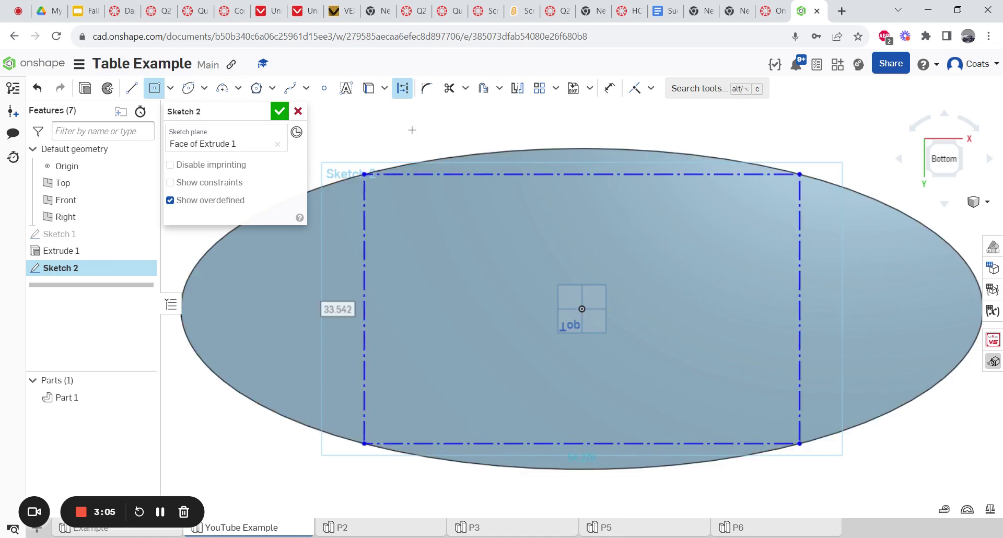
- Turn off construction mode and draw a 2 in center point circle on the construction rectangle's left side, near its upper corner
{"action": "left_click", "coordinate": [404, 92]}
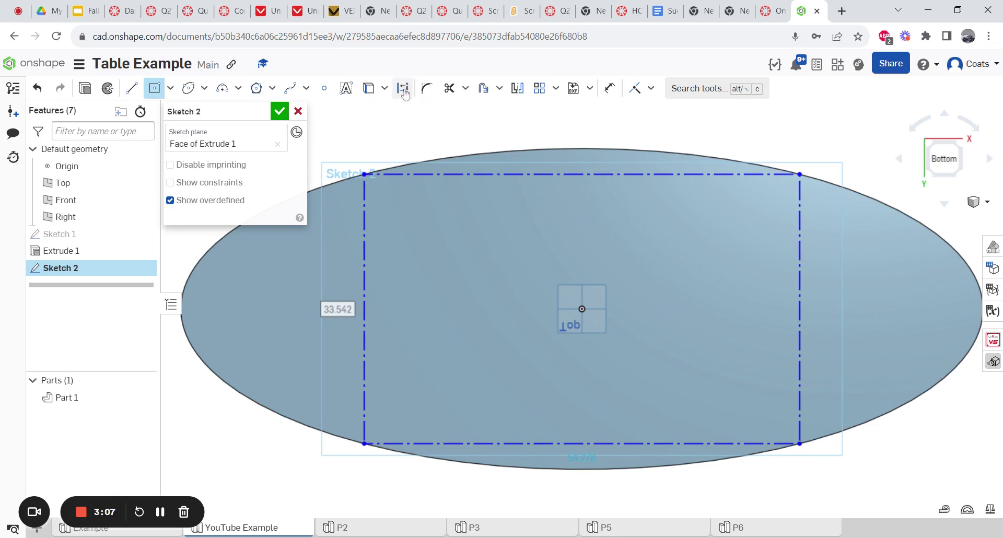
{"action": "left_click", "coordinate": [204, 88]}
{"action": "left_click", "coordinate": [206, 112]}
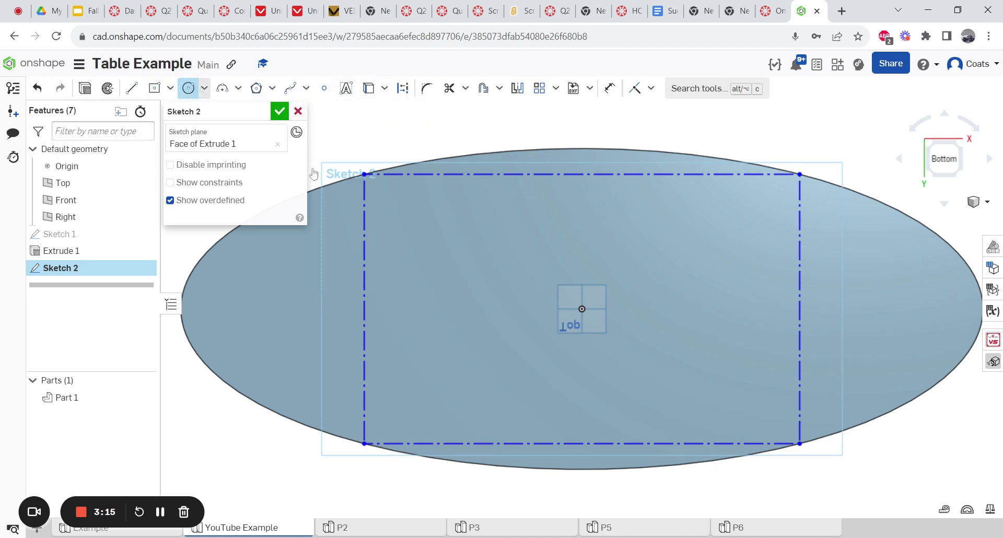
{"action": "left_click", "coordinate": [365, 197]}
{"action": "left_click", "coordinate": [375, 209]}
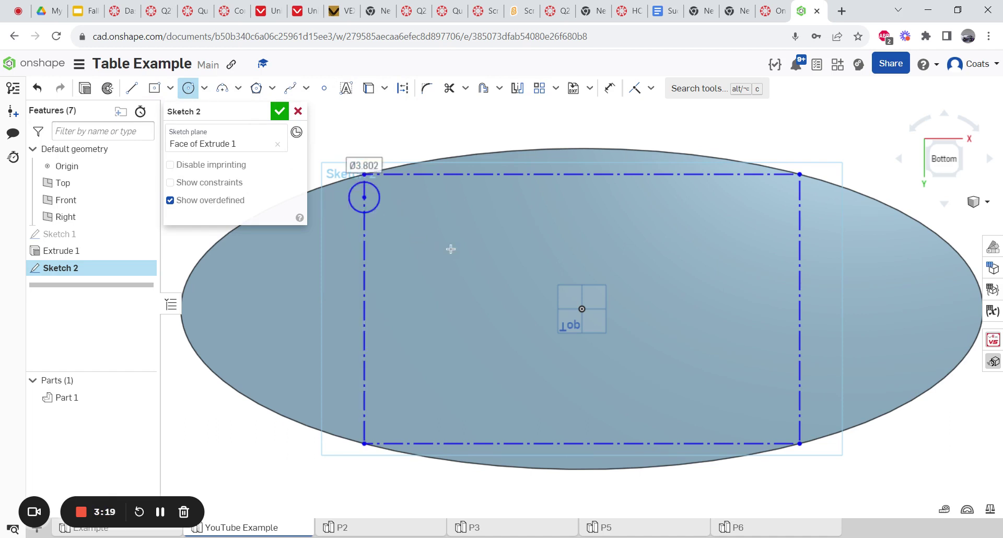
{"action": "type", "text": "2"}
{"action": "key", "text": "Return"}
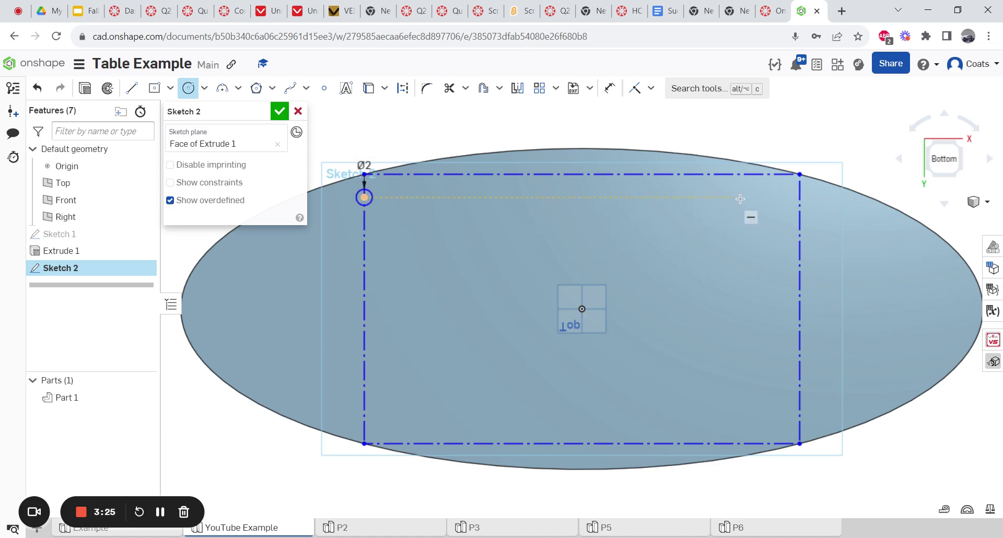
- Draw three more 2 in circles on the rectangle's vertical sides, one near each remaining corner, aligned with the first
{"action": "left_click", "coordinate": [799, 197]}
{"action": "left_click", "coordinate": [795, 207]}
{"action": "type", "text": "2"}
{"action": "key", "text": "Return"}
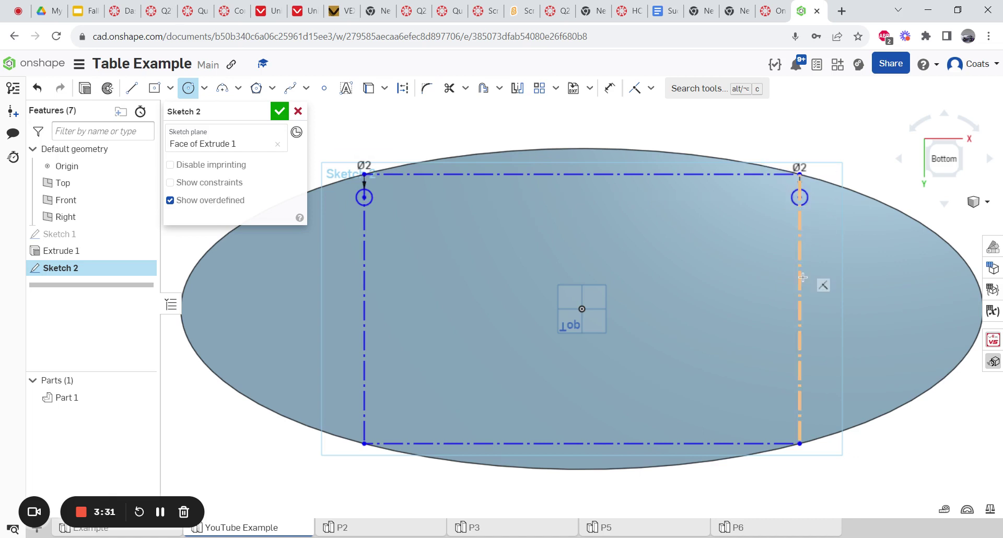
{"action": "left_click", "coordinate": [799, 403]}
{"action": "type", "text": "2"}
{"action": "key", "text": "Return"}
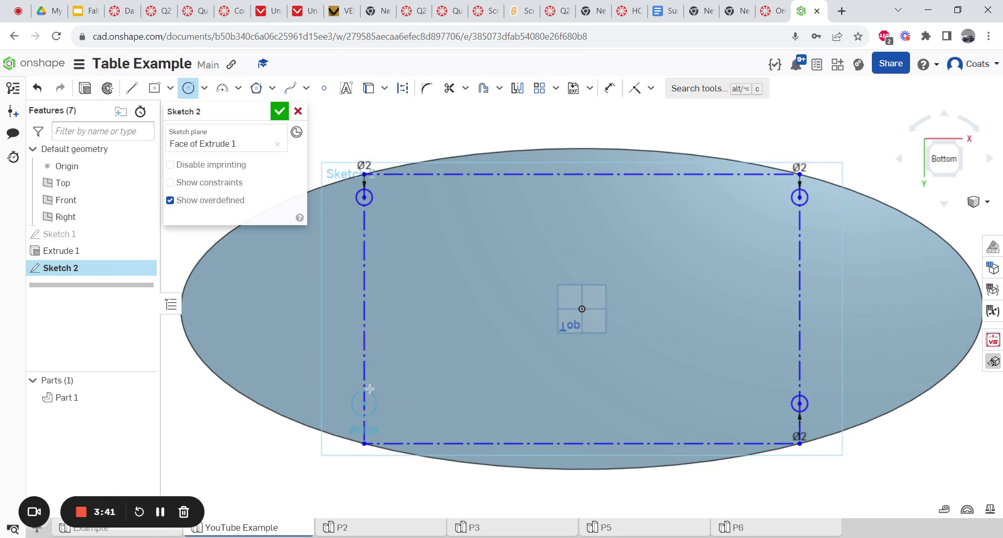
{"action": "left_click", "coordinate": [364, 404]}
{"action": "key", "text": "Escape"}
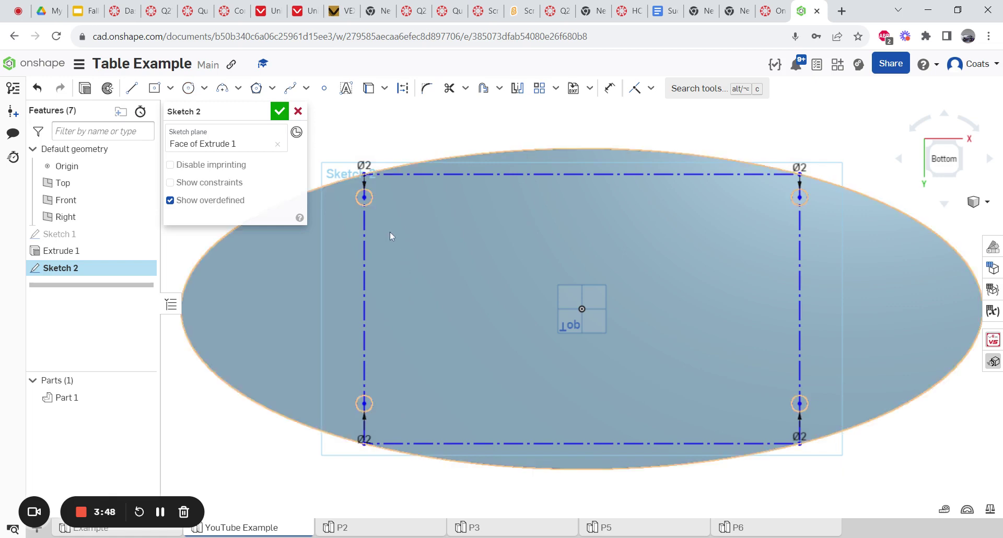
- Move the lower-left leg circle outward, closer to the rectangle's corner, and finish the sketch
{"action": "mouse_move", "coordinate": [367, 404]}
{"action": "left_mouse_down"}
{"action": "mouse_move", "coordinate": [349, 429]}
{"action": "mouse_move", "coordinate": [337, 421]}
{"action": "mouse_move", "coordinate": [348, 414]}
{"action": "mouse_move", "coordinate": [350, 427]}
{"action": "mouse_move", "coordinate": [353, 416]}
{"action": "left_mouse_up"}
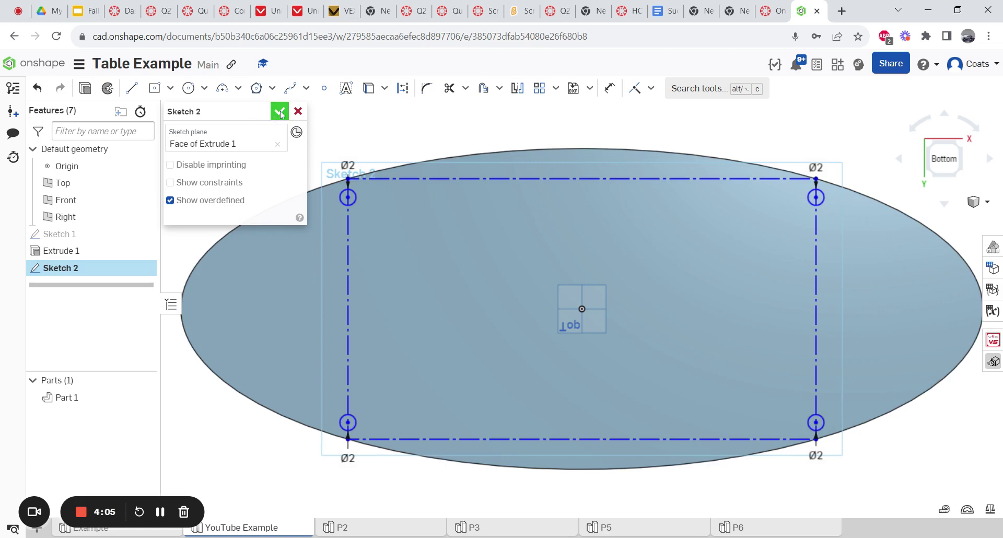
{"action": "left_click", "coordinate": [280, 112]}
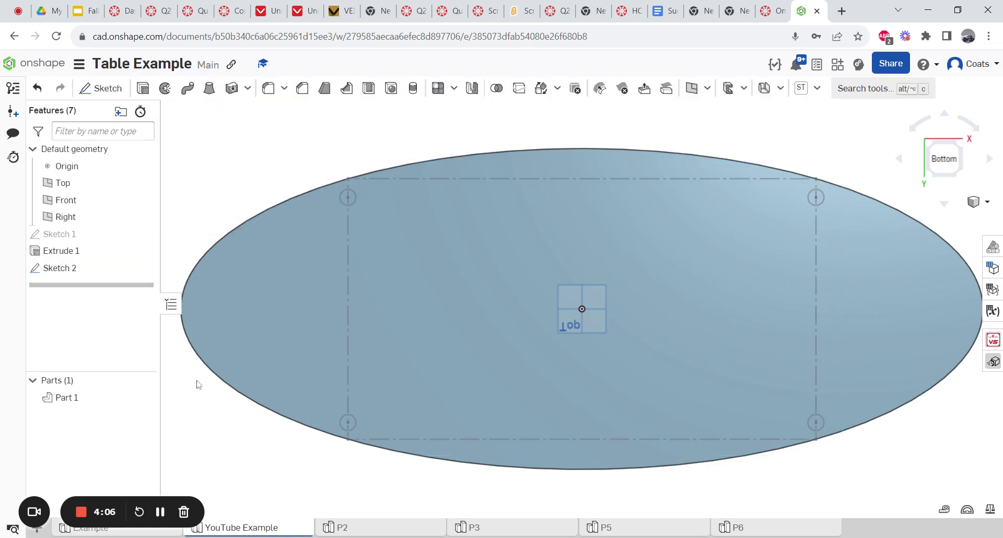
- Extrude the four Sketch 2 circles 30 in, adding them to the table top as legs
{"action": "left_click", "coordinate": [145, 88]}
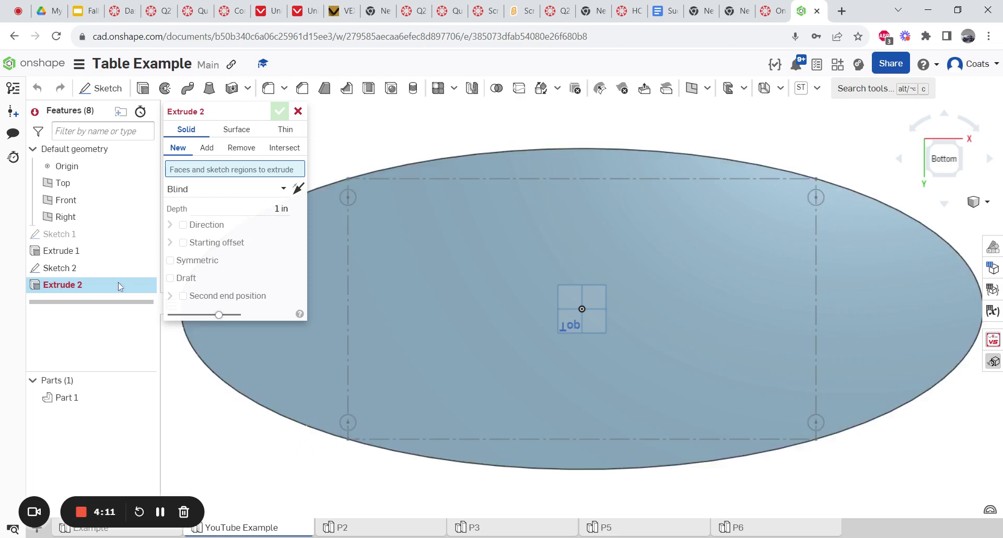
{"action": "left_click", "coordinate": [76, 268]}
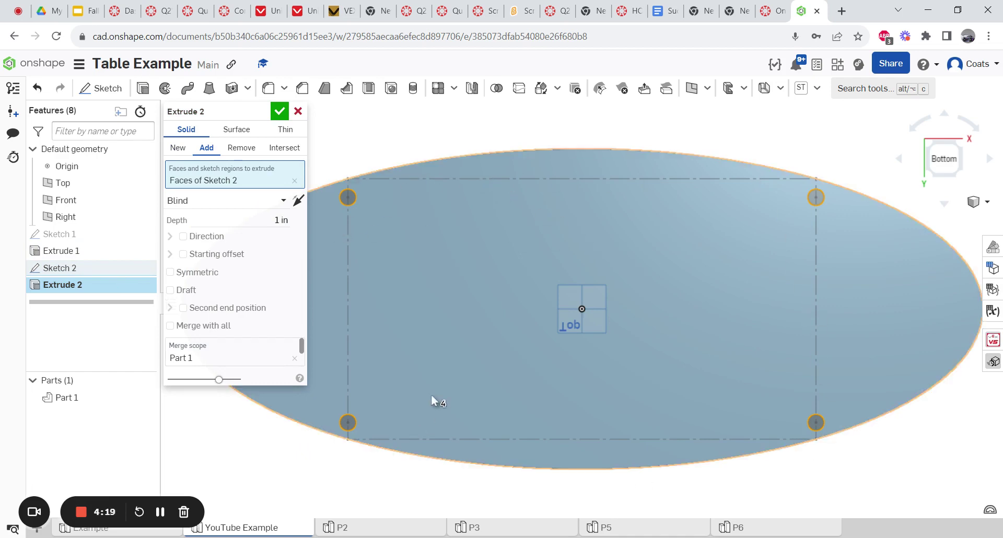
{"action": "left_click", "coordinate": [281, 220]}
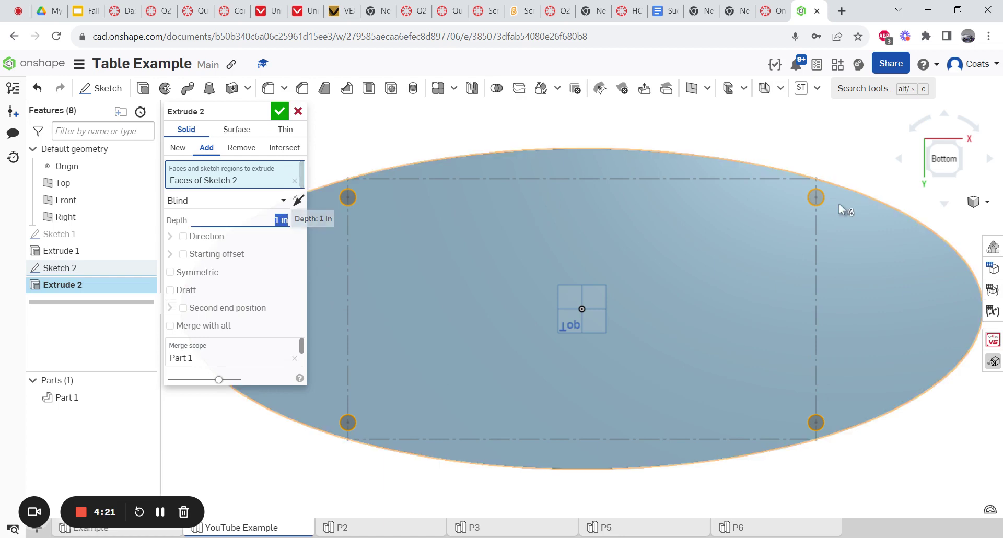
{"action": "type", "text": "30"}
{"action": "key", "text": "Return"}
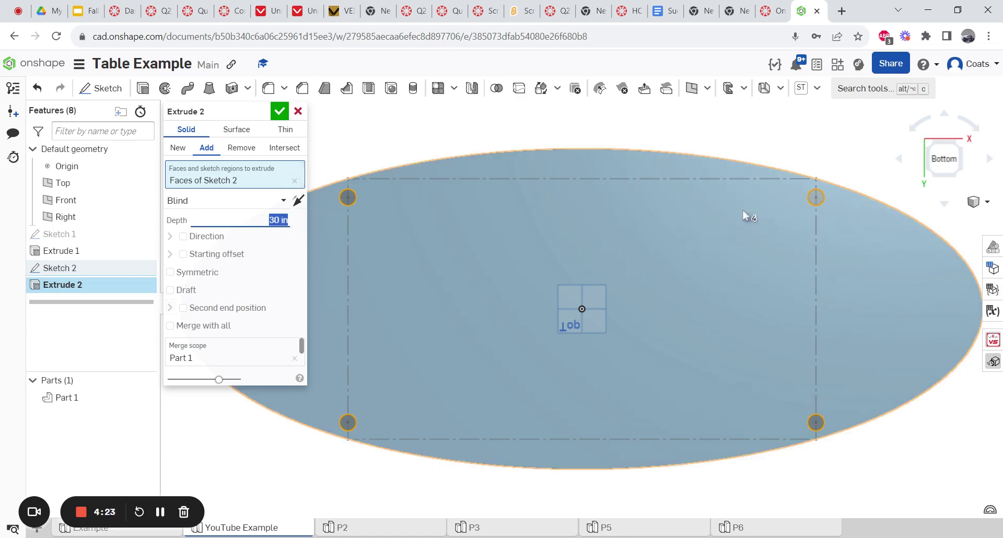
{"action": "left_click", "coordinate": [279, 111]}
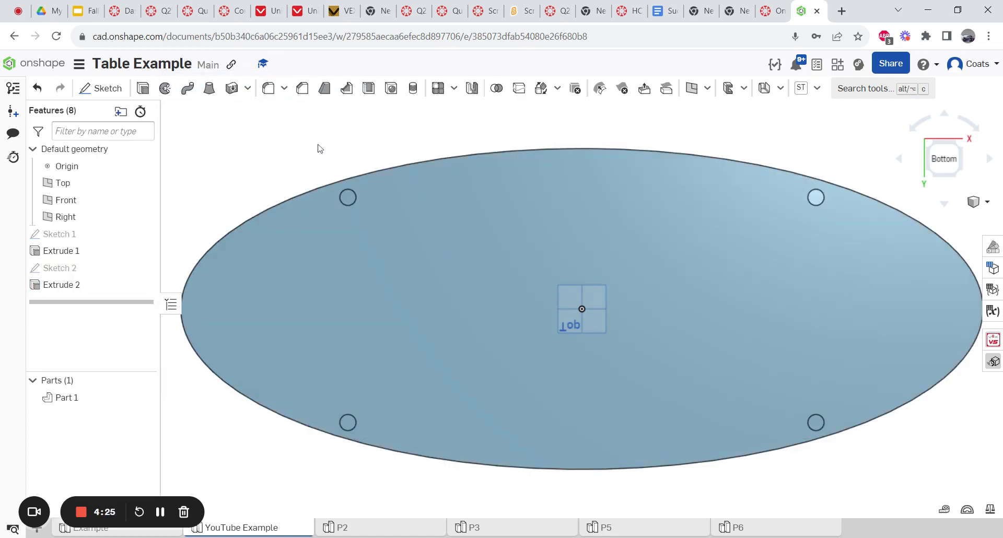
{"action": "right_click_drag", "start_coordinate": [311, 153], "coordinate": [300, 201]}
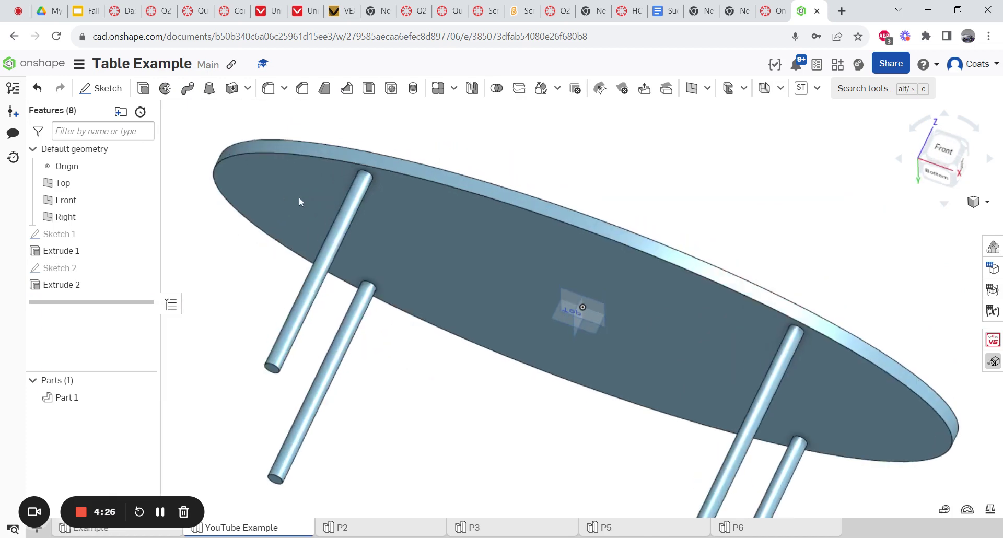
{"action": "left_click", "coordinate": [976, 202]}
{"action": "left_click", "coordinate": [908, 217]}
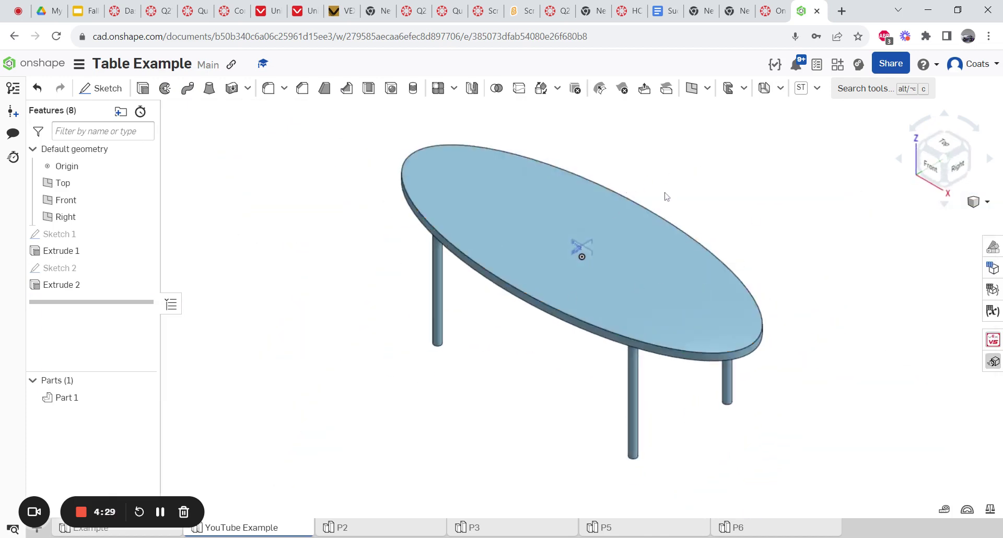
{"action": "right_click_drag", "start_coordinate": [518, 350], "coordinate": [611, 395]}
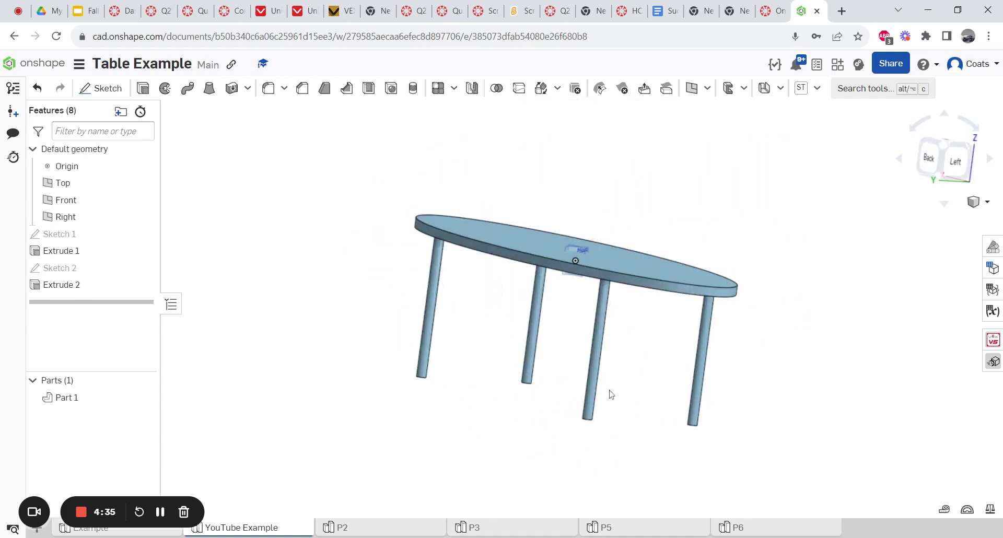
- Switch to the assignment page and read the Storage Container and Cup Holders instructions
{"action": "left_click", "coordinate": [773, 10]}
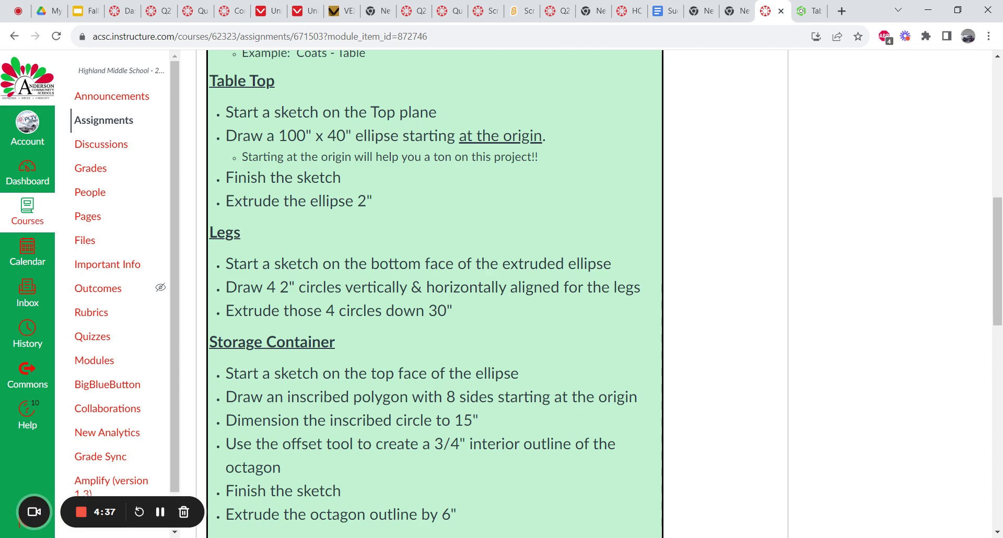
{"action": "scroll", "coordinate": [435, 292], "scroll_direction": "down", "scroll_amount": 2}
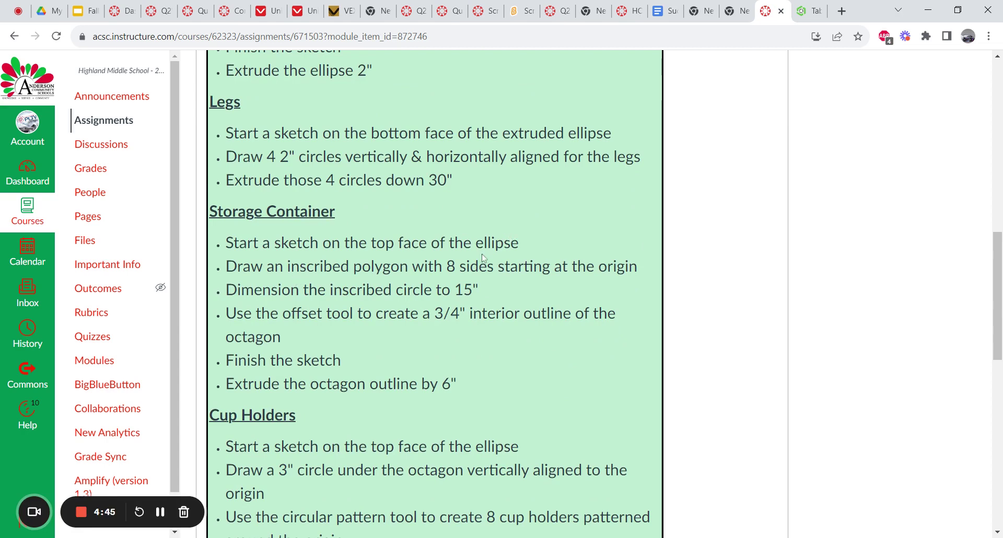
{"action": "left_click_drag", "start_coordinate": [287, 266], "coordinate": [435, 267]}
{"action": "left_click", "coordinate": [425, 288]}
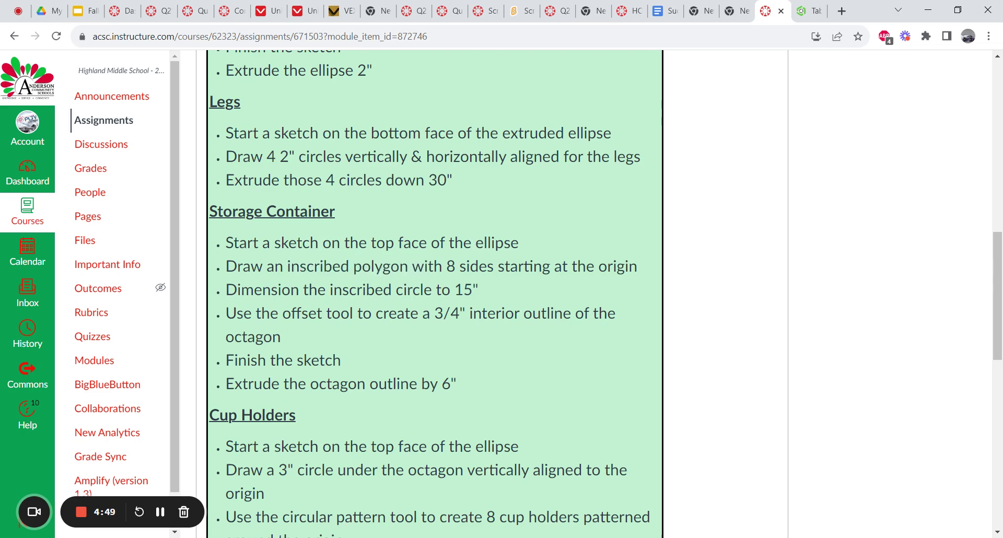
{"action": "scroll", "coordinate": [347, 290], "scroll_direction": "down", "scroll_amount": 5}
{"action": "scroll", "coordinate": [347, 290], "scroll_direction": "up", "scroll_amount": 3}
{"action": "scroll", "coordinate": [347, 291], "scroll_direction": "down", "scroll_amount": 1}
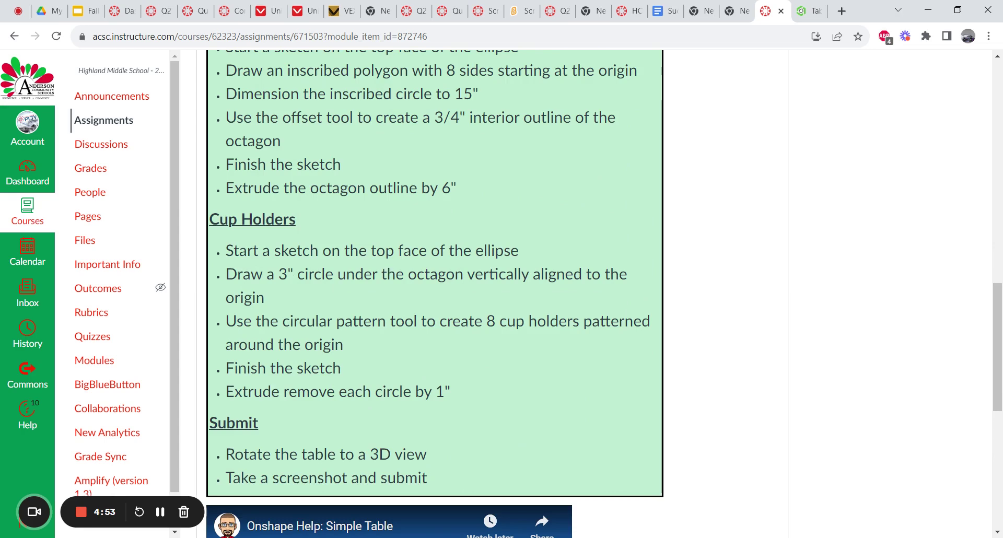
{"action": "left_click_drag", "start_coordinate": [381, 274], "coordinate": [499, 274]}
{"action": "left_click", "coordinate": [491, 288]}
{"action": "scroll", "coordinate": [488, 284], "scroll_direction": "up", "scroll_amount": 5}
{"action": "scroll", "coordinate": [488, 283], "scroll_direction": "down", "scroll_amount": 3}
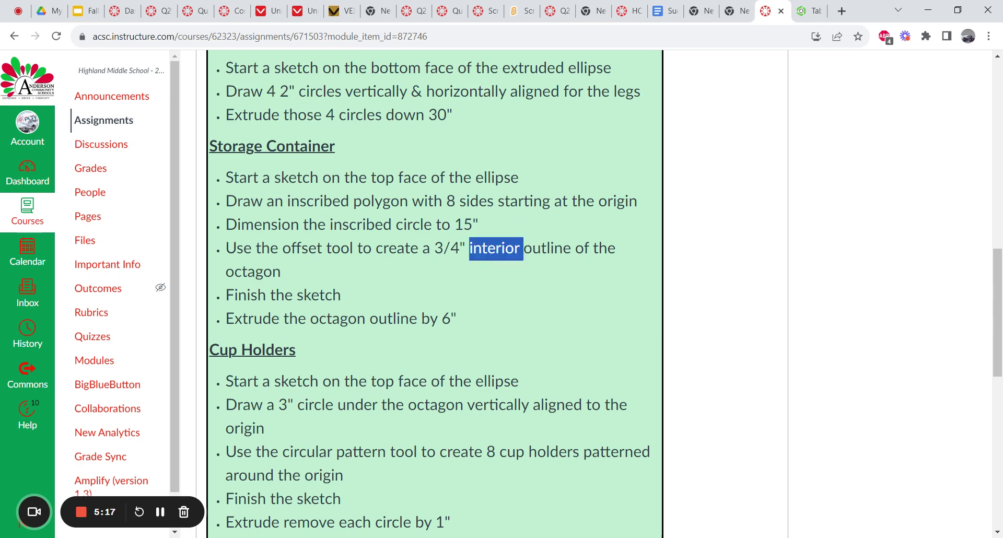
{"action": "triple_click", "coordinate": [497, 248]}
{"action": "left_click", "coordinate": [335, 317]}
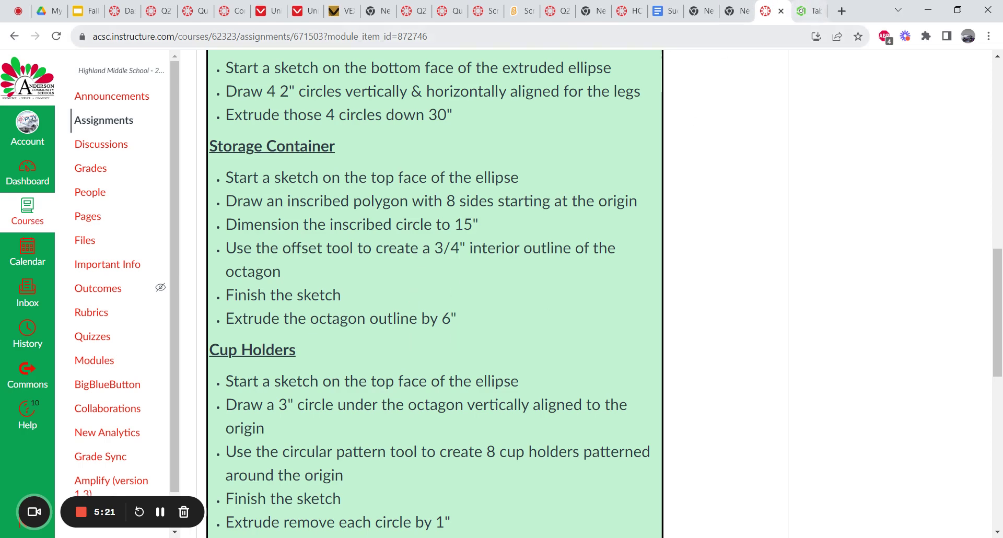
- Switch back to Onshape and start a new sketch on the top face of the ellipse
{"action": "left_click", "coordinate": [810, 11]}
{"action": "right_click_drag", "start_coordinate": [784, 171], "coordinate": [761, 281]}
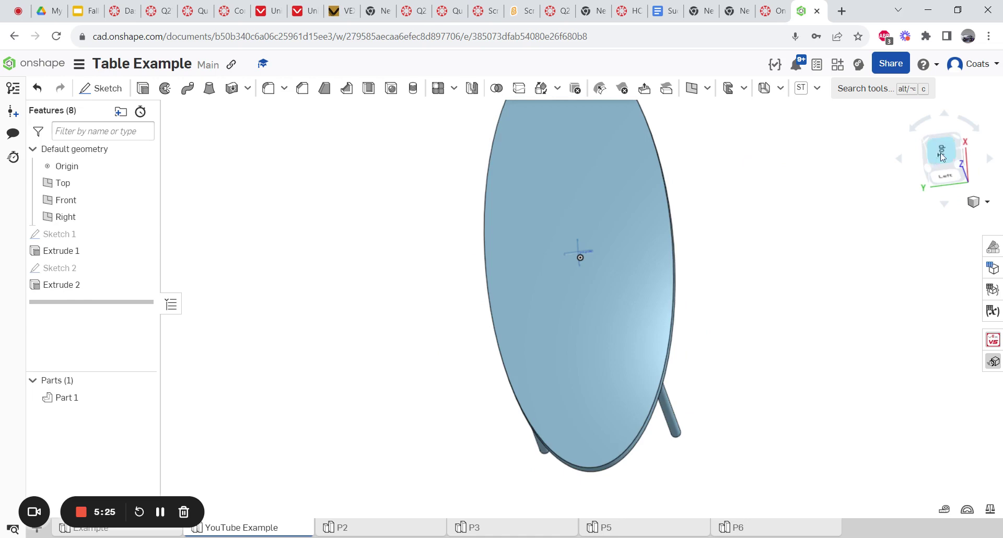
{"action": "left_click", "coordinate": [944, 145]}
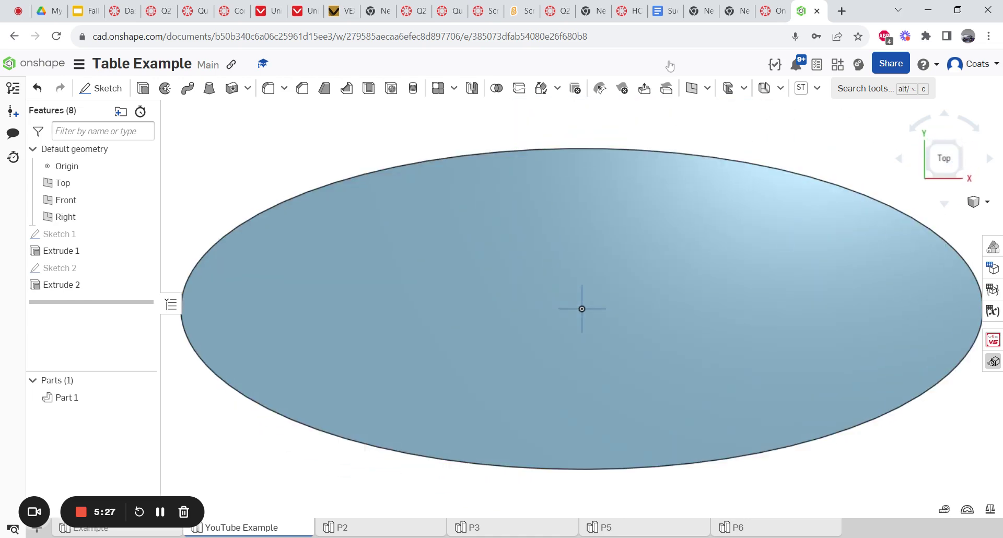
{"action": "left_click", "coordinate": [772, 10]}
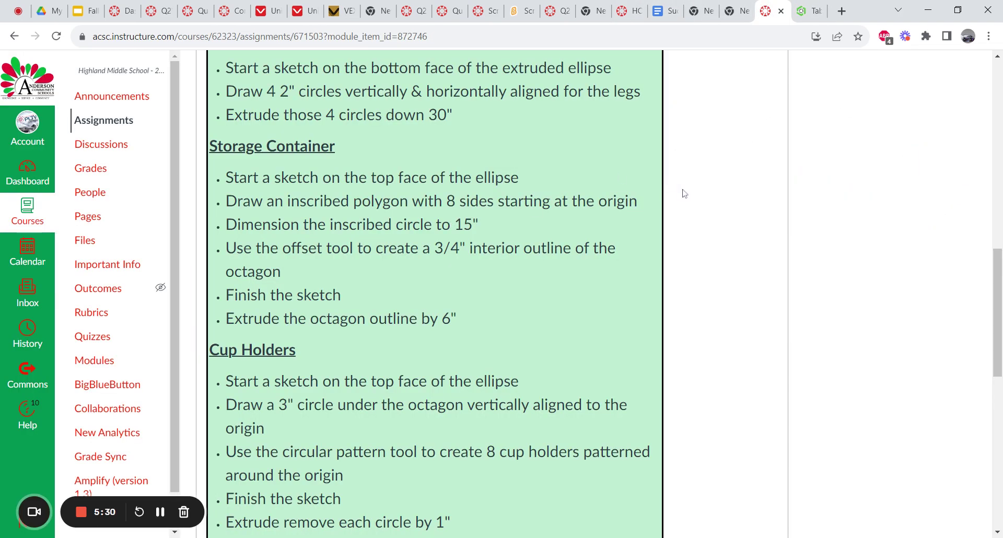
{"action": "left_click", "coordinate": [809, 11]}
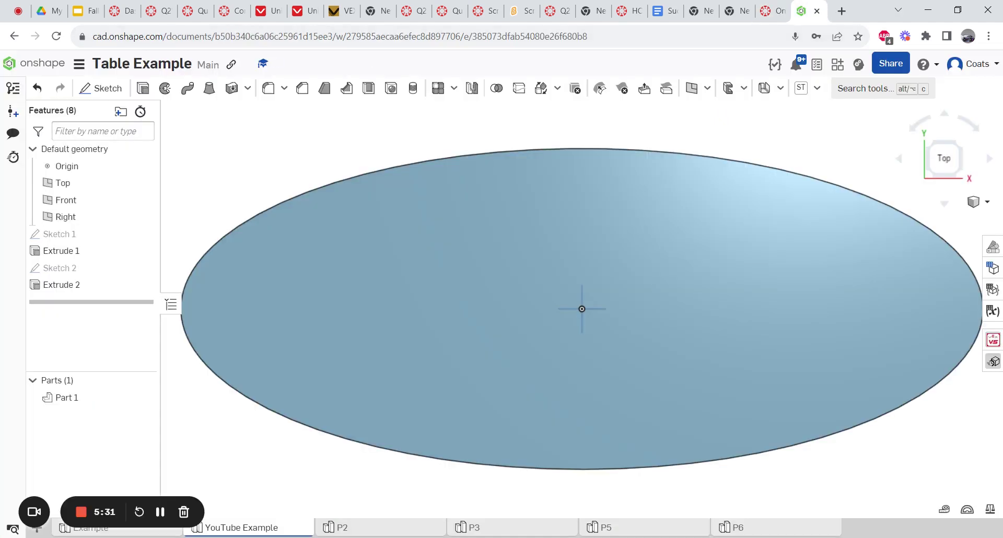
{"action": "left_click", "coordinate": [100, 88]}
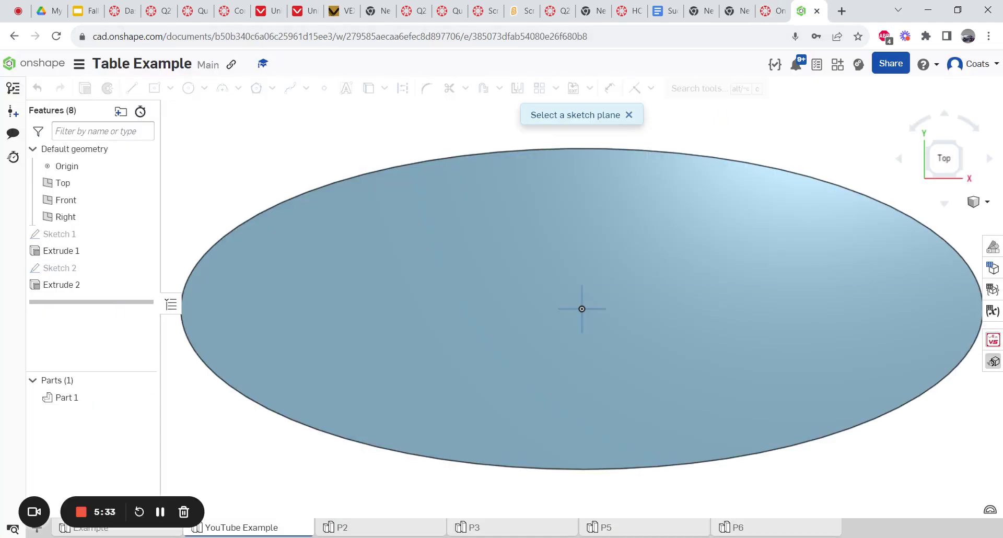
{"action": "left_click", "coordinate": [404, 277]}
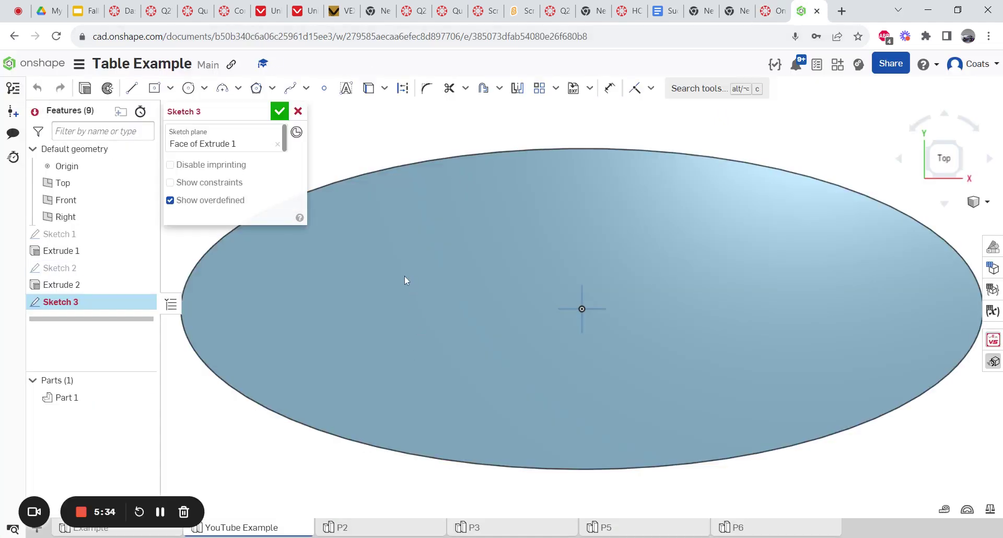
- Draw an inscribed polygon centered on the origin, with its circle horizontally aligned to the origin
{"action": "left_click", "coordinate": [271, 89]}
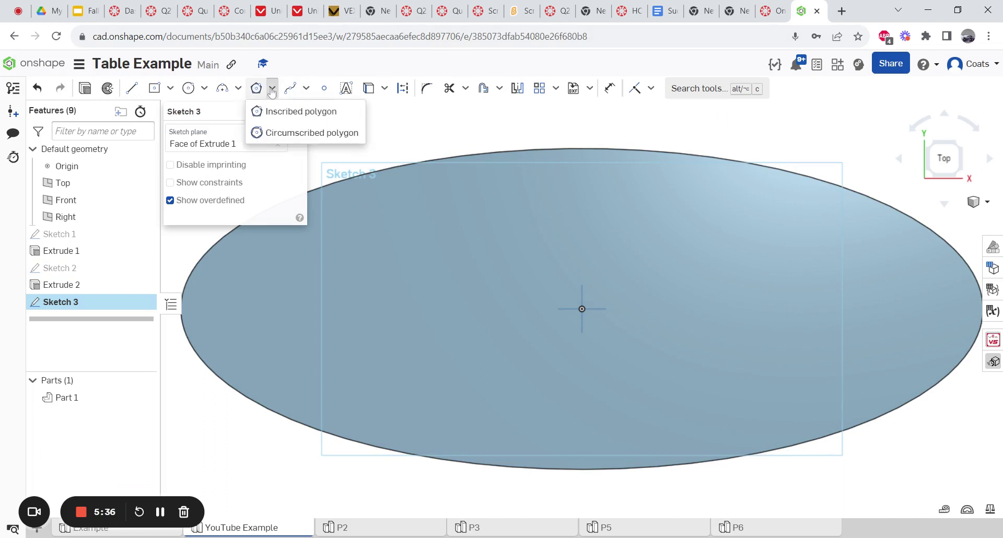
{"action": "left_click", "coordinate": [302, 112]}
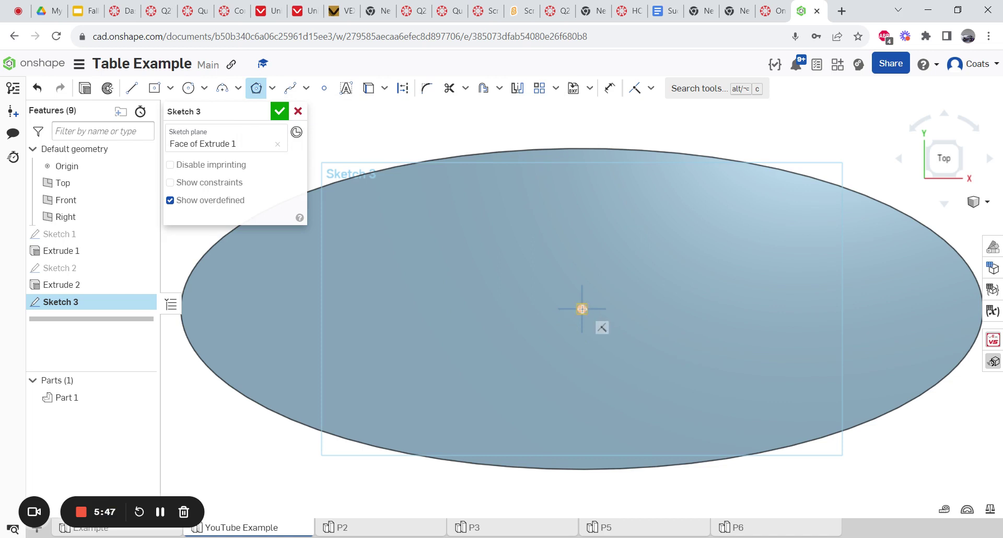
{"action": "left_click", "coordinate": [582, 309]}
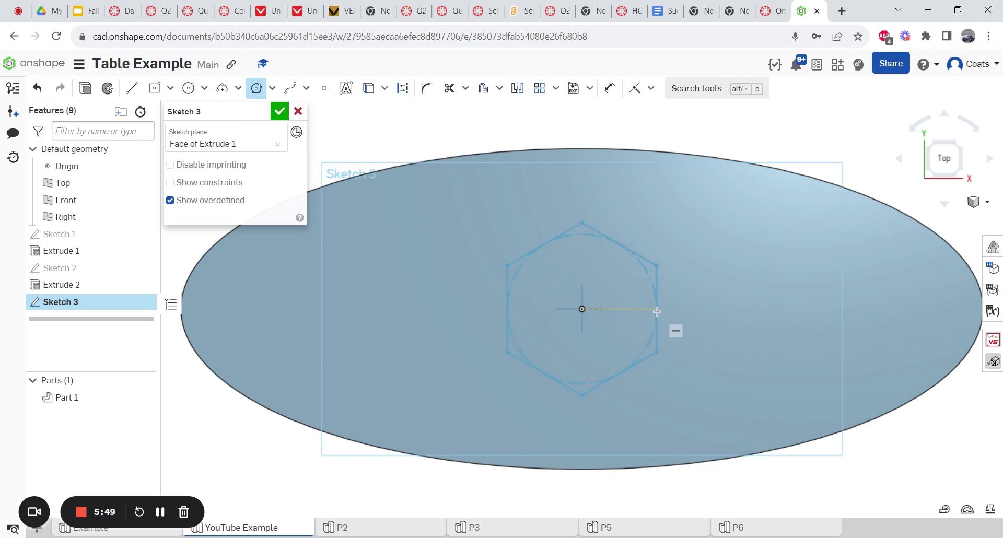
{"action": "left_click", "coordinate": [673, 315]}
- Set the polygon's number of sides to 7 and leave the polygon tool
{"action": "type", "text": "12"}
{"action": "left_click", "coordinate": [674, 314]}
{"action": "key", "text": "BackSpace"}
{"action": "key", "text": "BackSpace"}
{"action": "type", "text": "4"}
{"action": "left_click", "coordinate": [673, 315]}
{"action": "key", "text": "BackSpace"}
{"action": "type", "text": "8"}
{"action": "key", "text": "BackSpace"}
{"action": "type", "text": "9"}
{"action": "key", "text": "BackSpace"}
{"action": "type", "text": "8"}
{"action": "key", "text": "BackSpace"}
{"action": "type", "text": "7"}
{"action": "left_click", "coordinate": [666, 303]}
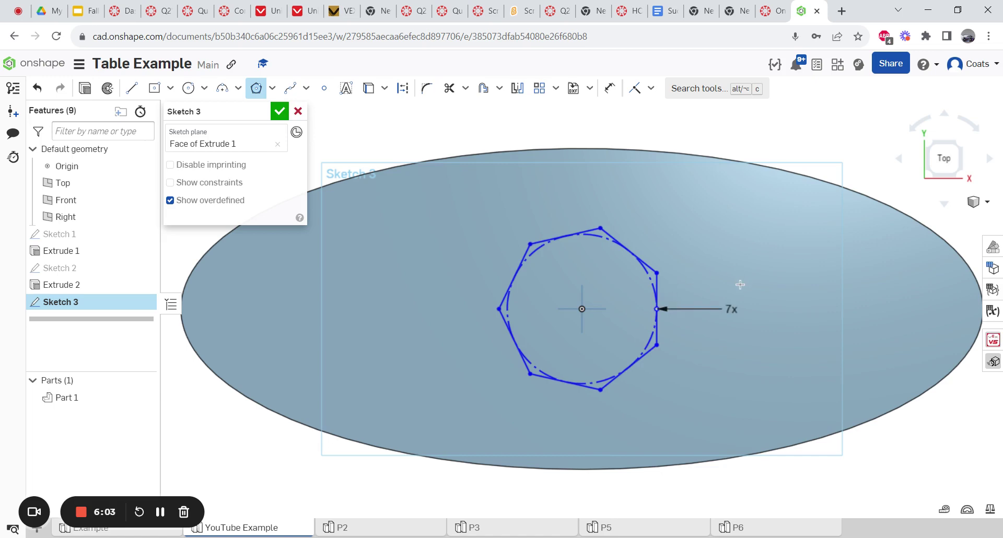
{"action": "key", "text": "Escape"}
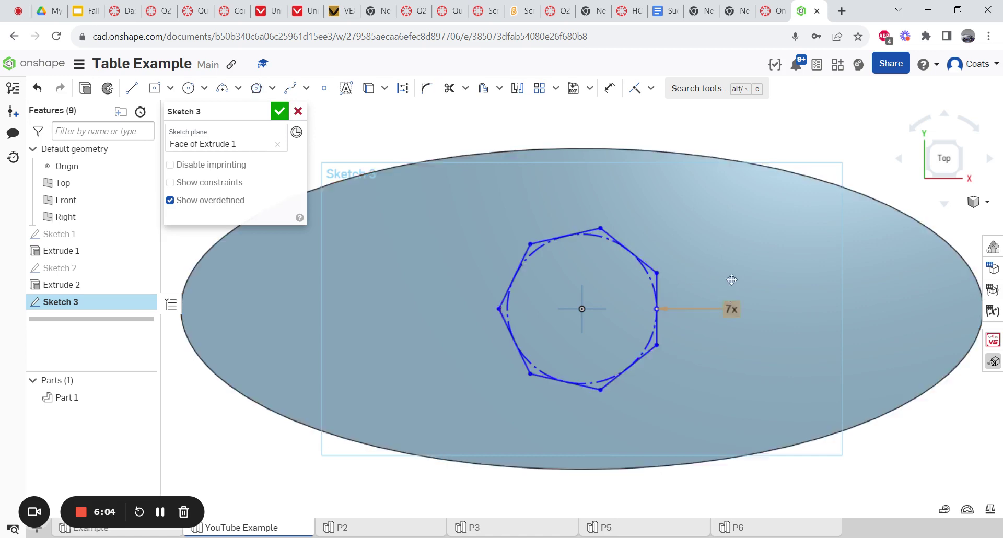
- Set the polygon's number of sides to 8
{"action": "double_click", "coordinate": [733, 309]}
{"action": "type", "text": "8"}
{"action": "key", "text": "Return"}
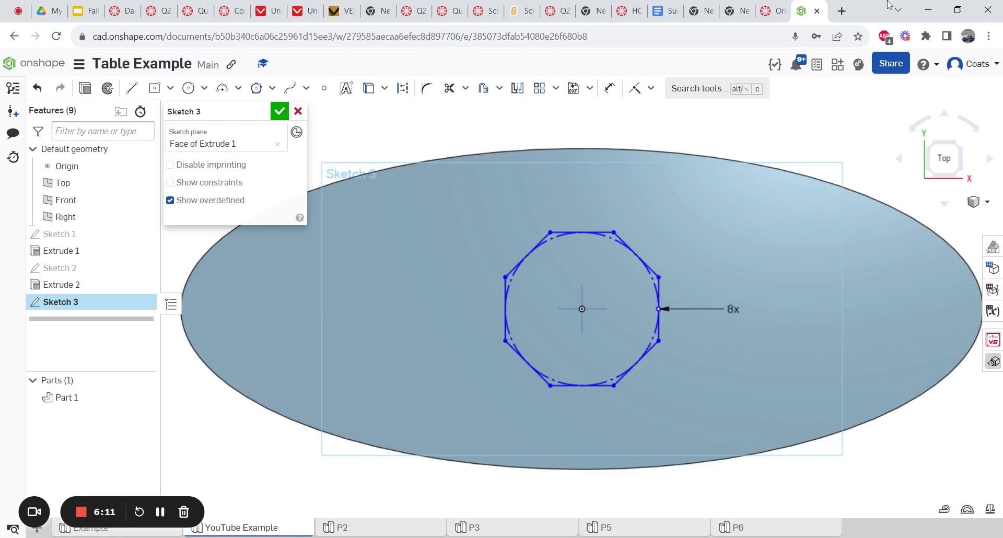
- Check the assignment page for the inscribed circle's required dimension, and return to Onshape
{"action": "left_click", "coordinate": [778, 8]}
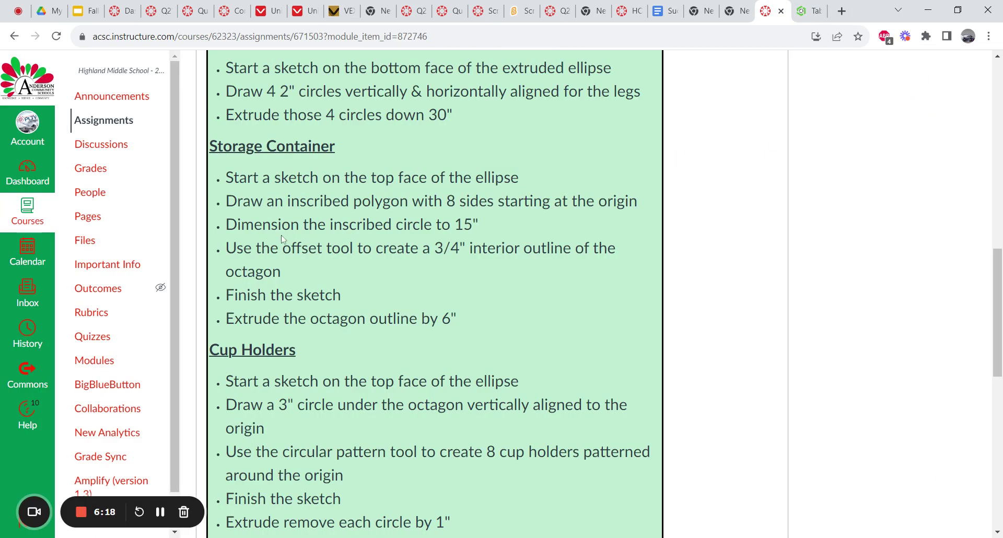
{"action": "left_click_drag", "start_coordinate": [278, 224], "coordinate": [502, 237]}
{"action": "left_click", "coordinate": [502, 238]}
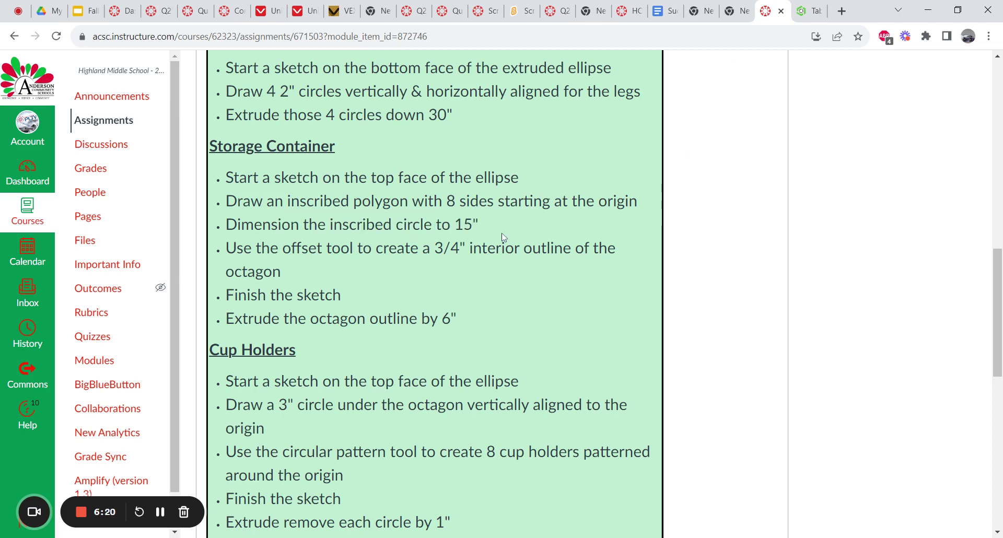
{"action": "left_click_drag", "start_coordinate": [396, 226], "coordinate": [480, 230]}
{"action": "left_click", "coordinate": [480, 230]}
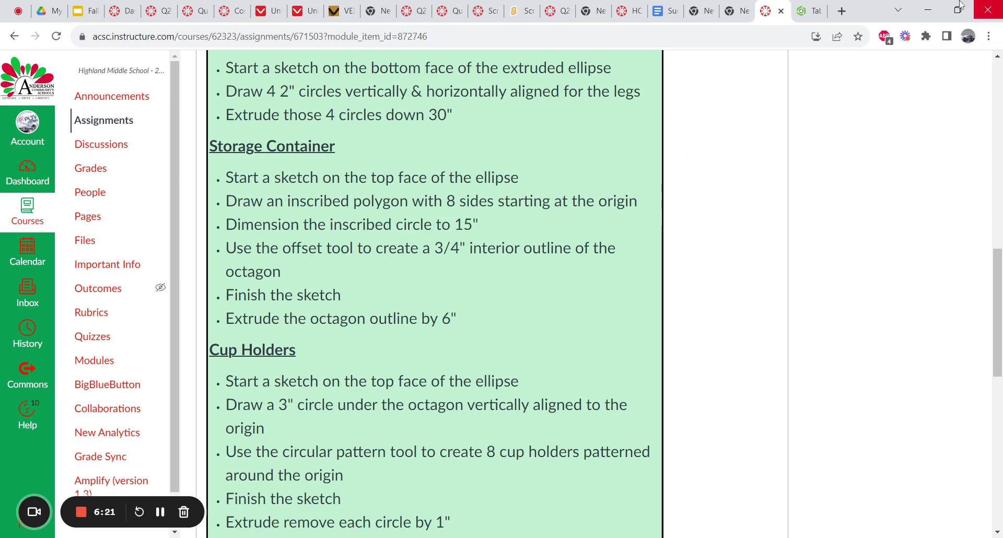
{"action": "left_click", "coordinate": [808, 8]}
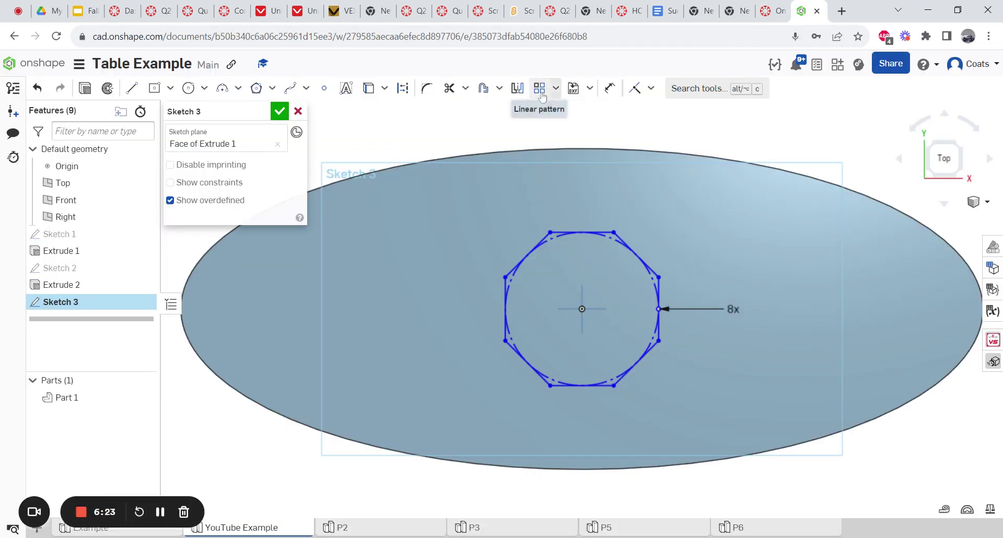
- Dimension the octagon's inscribed circle to a diameter of 15 in
{"action": "left_click", "coordinate": [610, 88]}
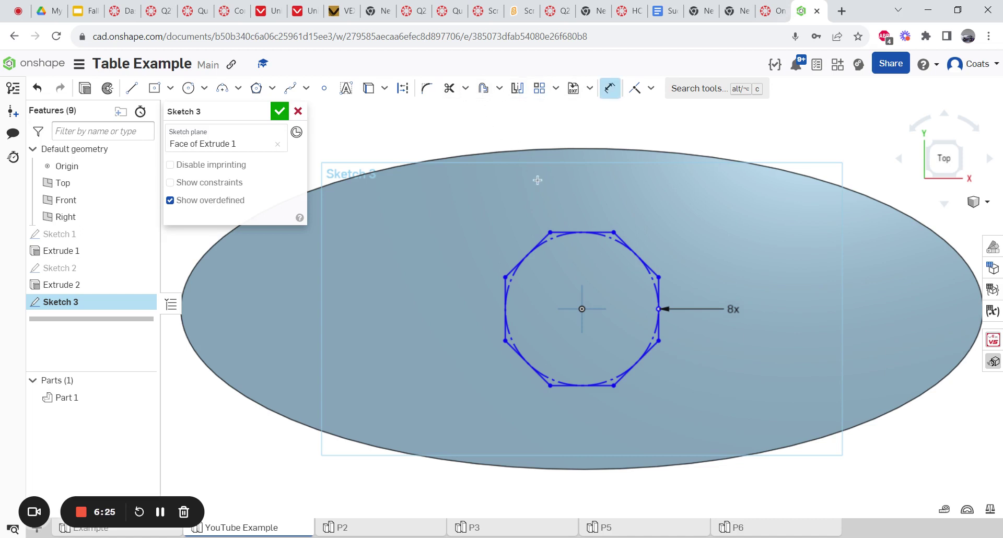
{"action": "left_click", "coordinate": [544, 244]}
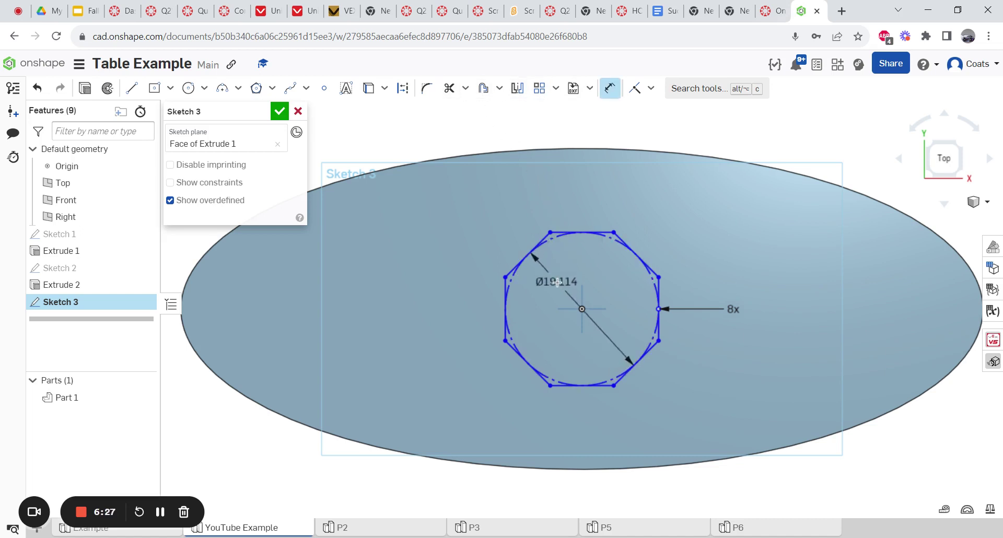
{"action": "left_click", "coordinate": [552, 283]}
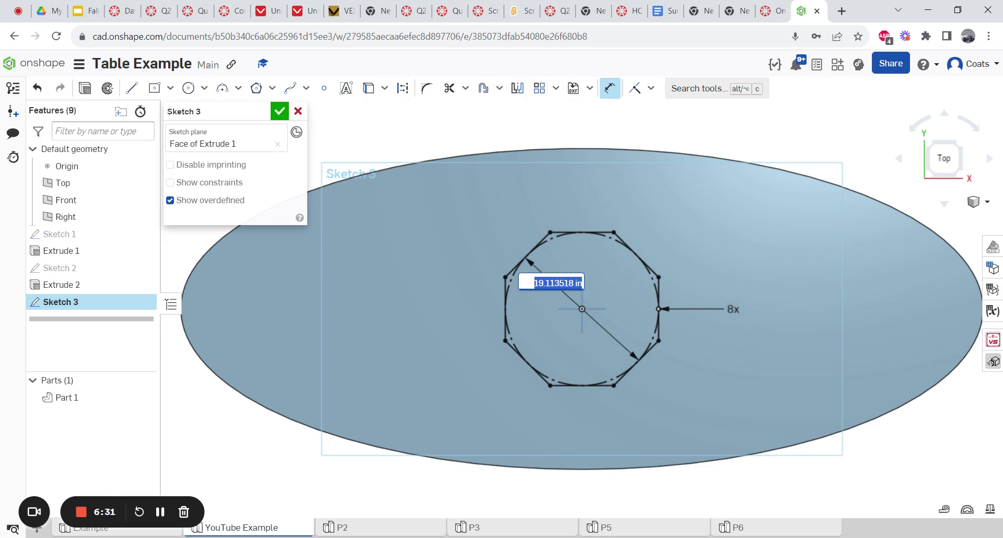
{"action": "type", "text": "15"}
{"action": "key", "text": "Return"}
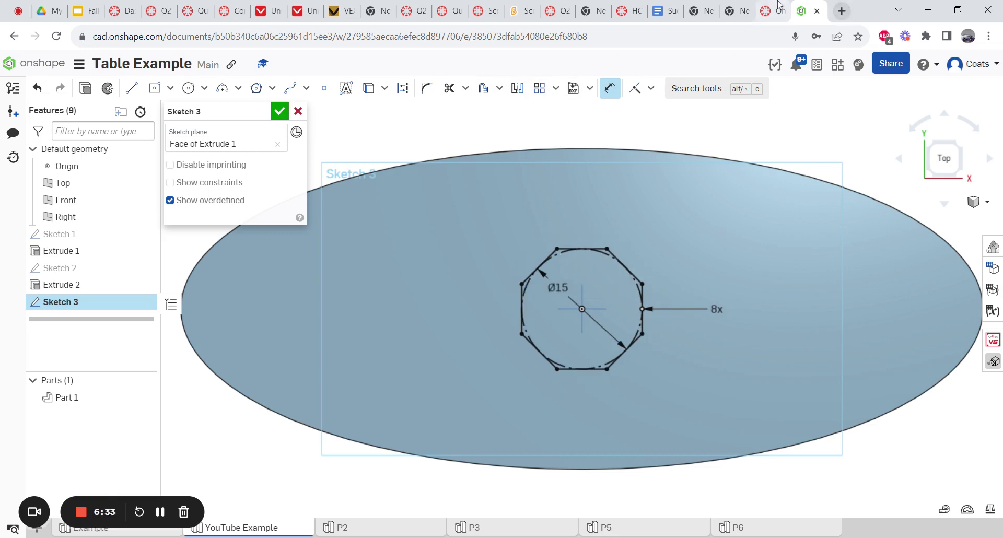
- Read the offset instruction for the octagon's interior outline on the assignment page, and switch back to Onshape
{"action": "left_click", "coordinate": [767, 4]}
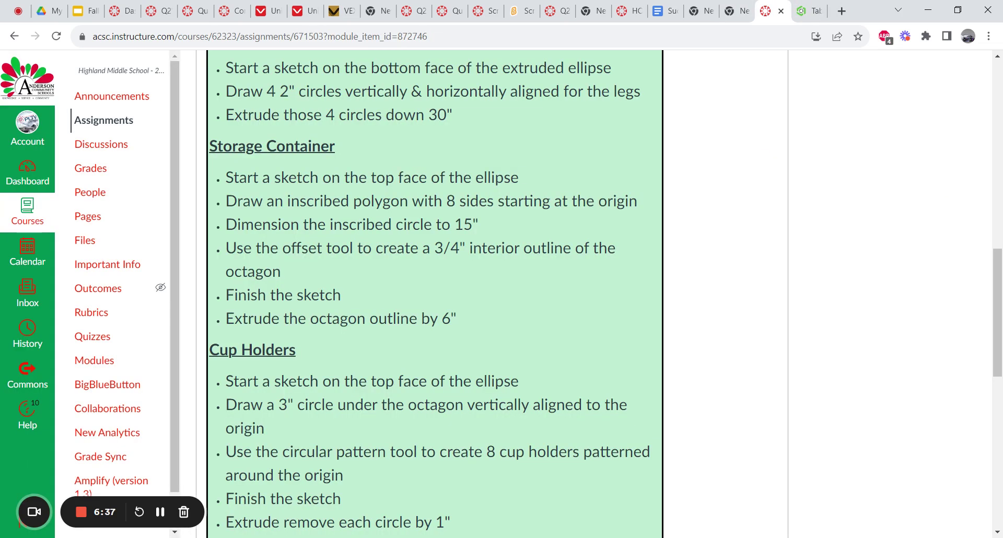
{"action": "left_click_drag", "start_coordinate": [474, 249], "coordinate": [555, 249]}
{"action": "left_click", "coordinate": [555, 249]}
{"action": "left_click", "coordinate": [809, 11]}
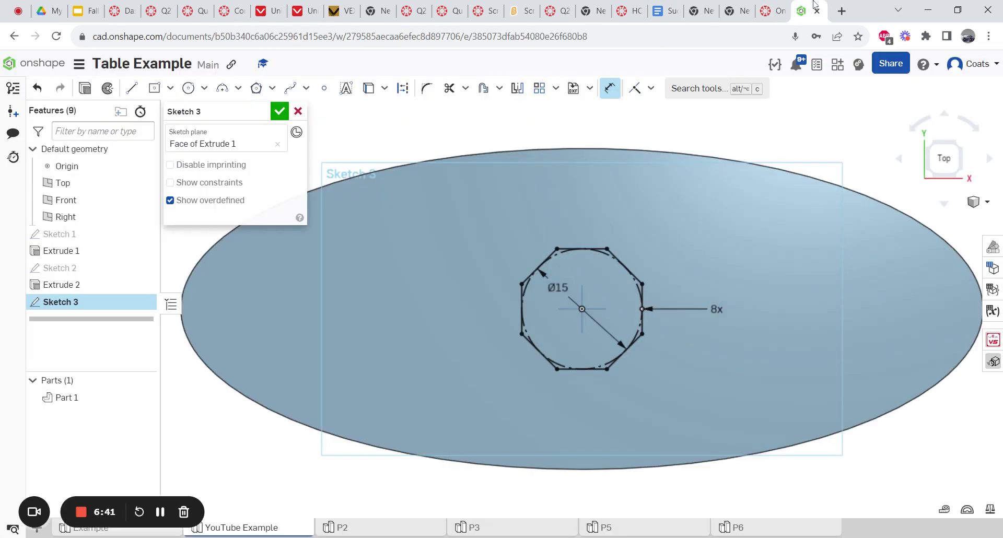
- Offset all eight edges of the octagon as one chain, flipping the offset direction toward the interior
{"action": "scroll", "coordinate": [612, 289], "scroll_direction": "up", "scroll_amount": 3}
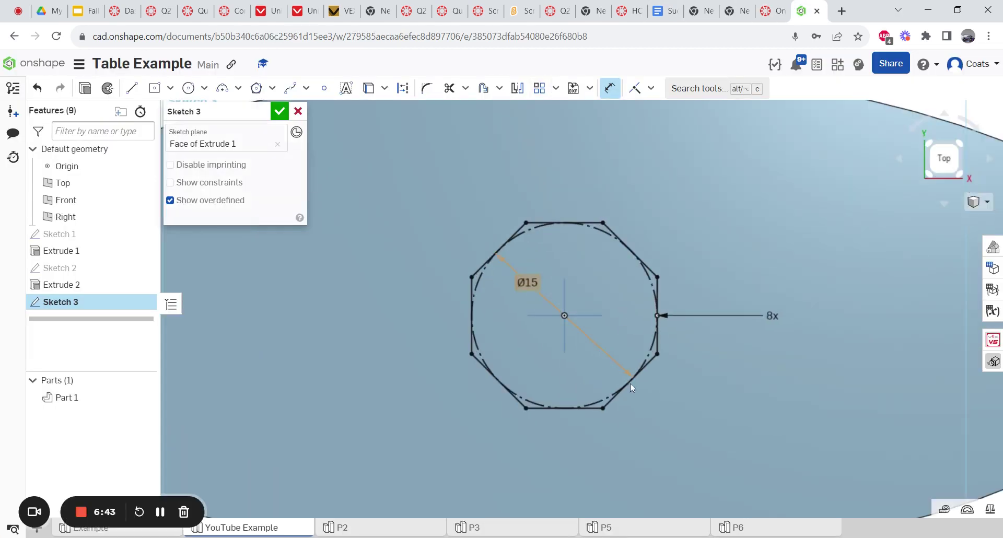
{"action": "left_click", "coordinate": [483, 90]}
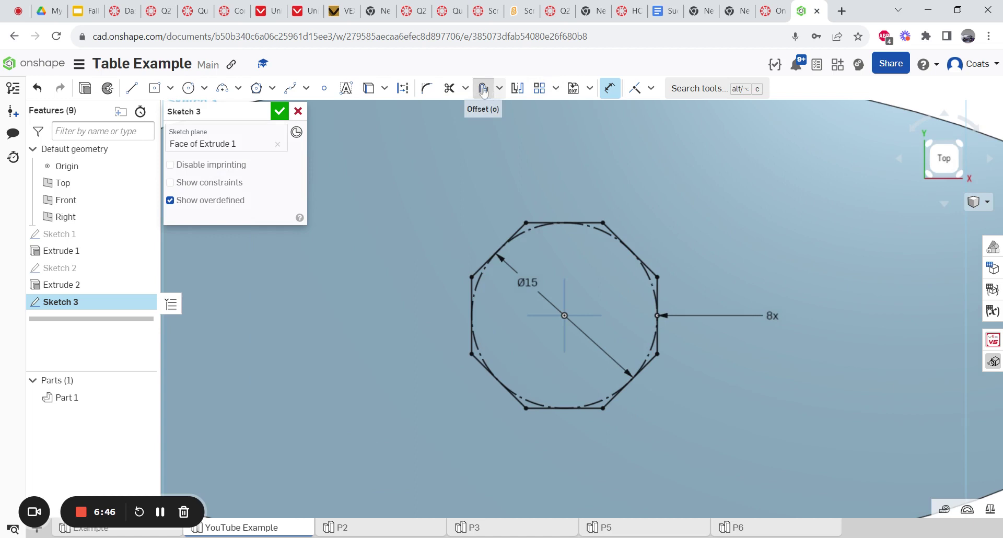
{"action": "left_click", "coordinate": [551, 220]}
{"action": "left_click", "coordinate": [631, 250]}
{"action": "left_click", "coordinate": [659, 293]}
{"action": "left_click", "coordinate": [649, 365]}
{"action": "left_click", "coordinate": [592, 408]}
{"action": "left_click", "coordinate": [501, 389]}
{"action": "left_click", "coordinate": [473, 285]}
{"action": "left_click", "coordinate": [478, 269]}
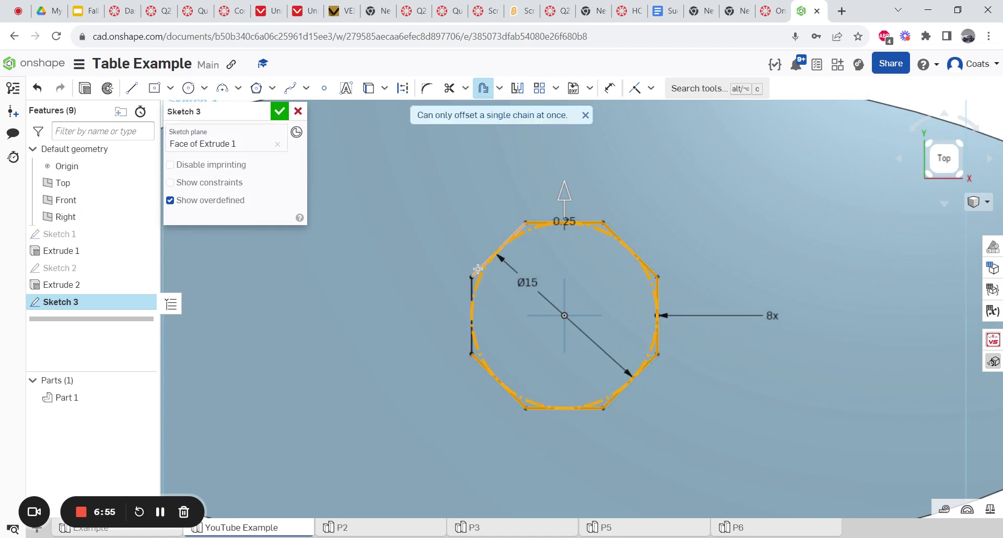
{"action": "left_click", "coordinate": [473, 345]}
{"action": "left_click", "coordinate": [565, 195]}
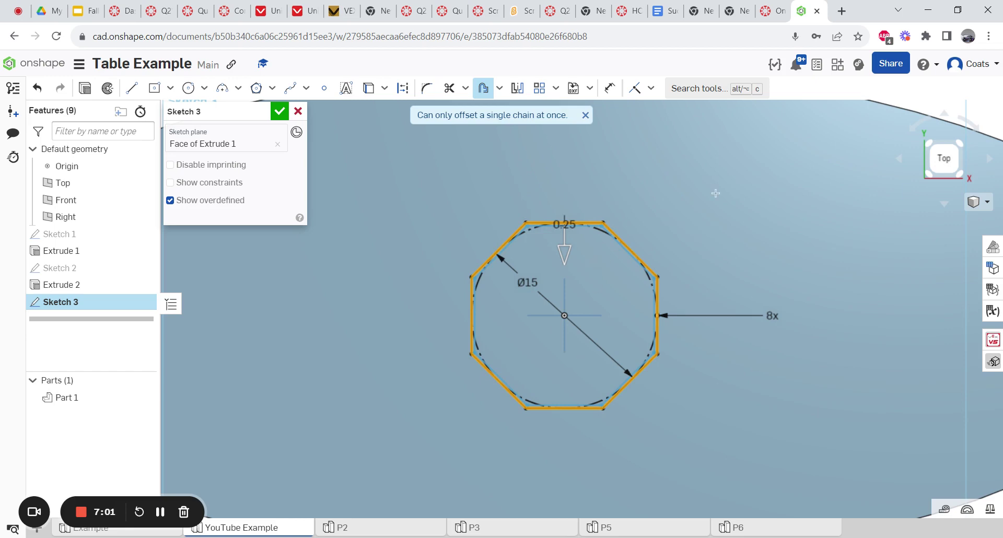
{"action": "left_click", "coordinate": [719, 161]}
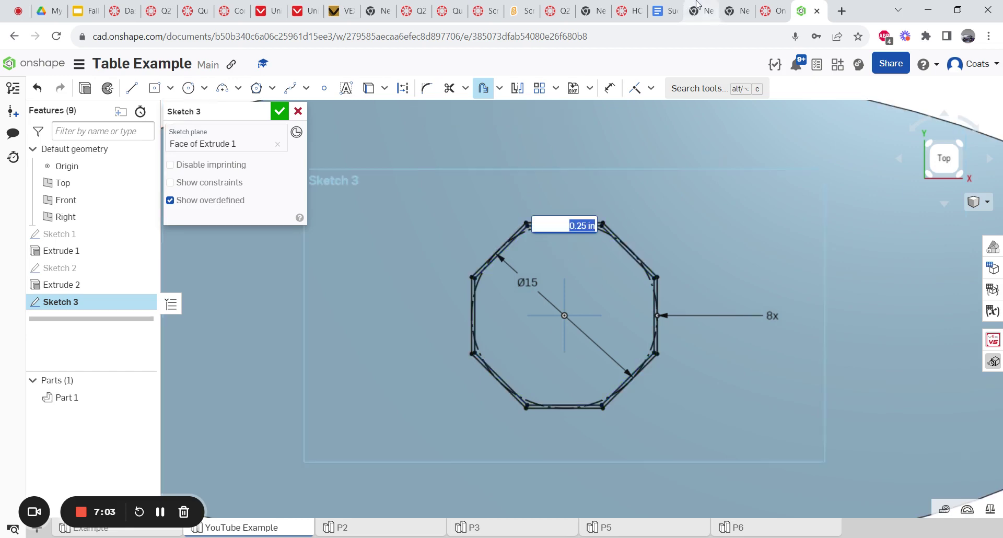
- Recheck the assignment's offset distance, set the octagon's interior offset to 0.75 in, and finish the sketch
{"action": "left_click", "coordinate": [772, 4]}
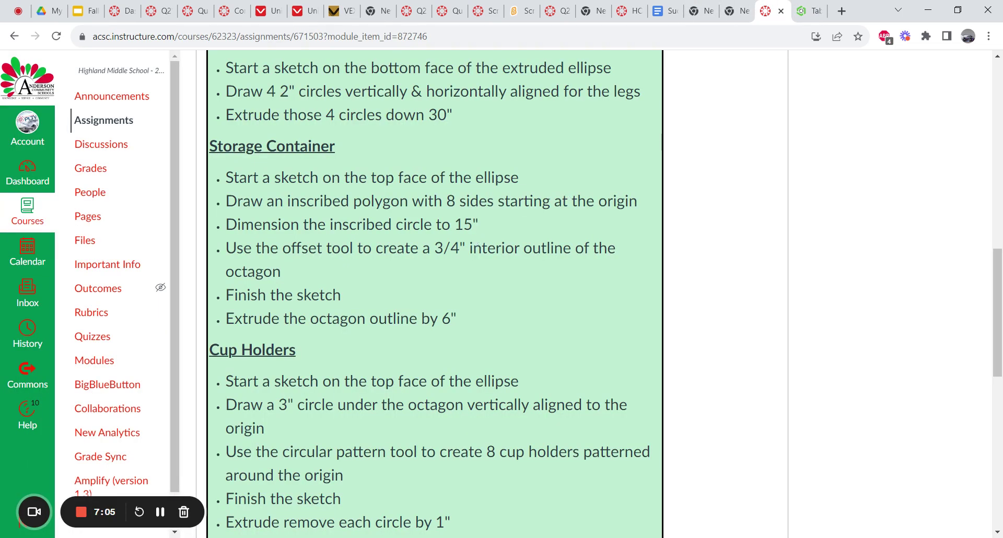
{"action": "mouse_move", "coordinate": [469, 249]}
{"action": "left_mouse_down"}
{"action": "mouse_move", "coordinate": [482, 250]}
{"action": "mouse_move", "coordinate": [281, 273]}
{"action": "left_mouse_up"}
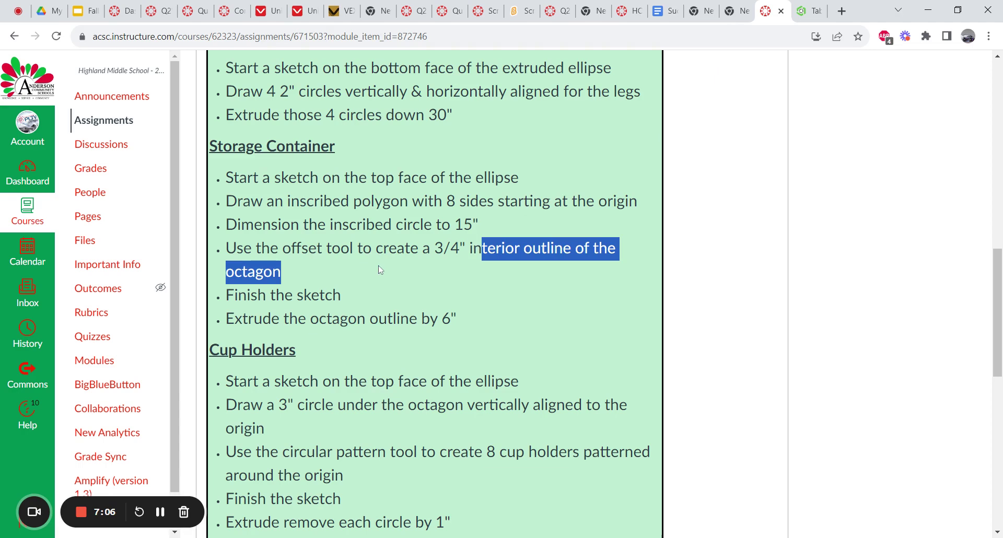
{"action": "left_click", "coordinate": [812, 11]}
{"action": "key", "text": "BackSpace"}
{"action": "type", "text": ".75"}
{"action": "key", "text": "Return"}
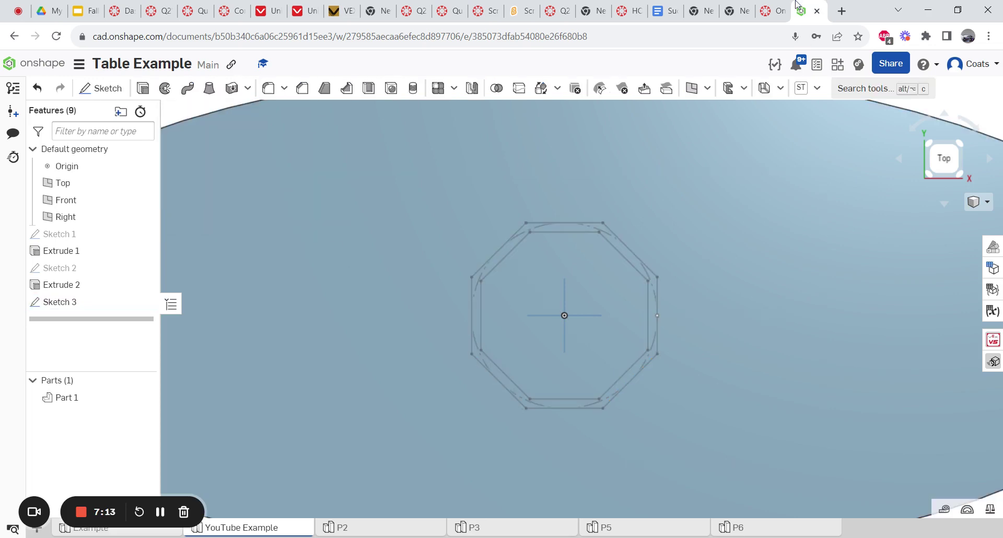
- Check the assignment page for the octagon outline's extrusion height, and return to Onshape
{"action": "left_click", "coordinate": [772, 10]}
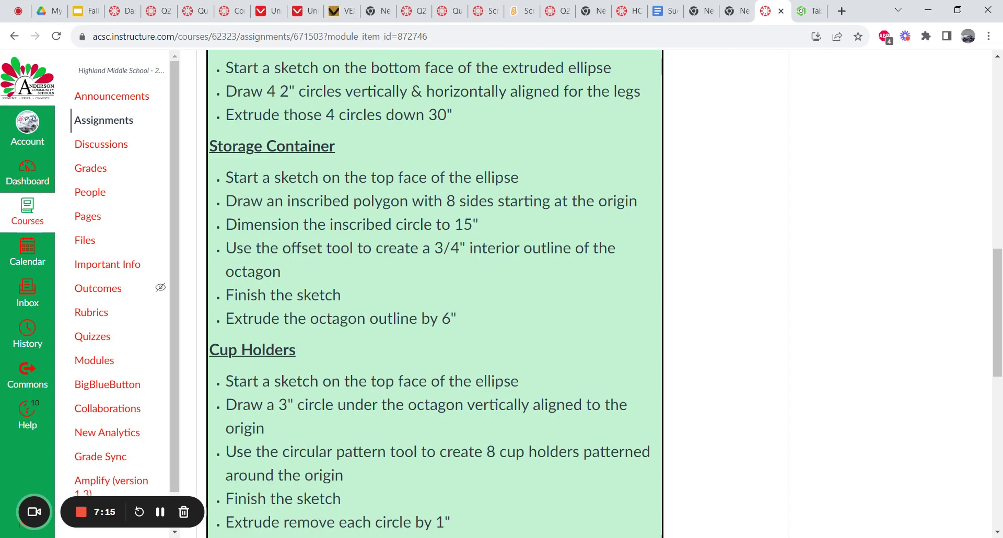
{"action": "left_click_drag", "start_coordinate": [260, 320], "coordinate": [437, 320]}
{"action": "left_click", "coordinate": [437, 320]}
{"action": "left_click", "coordinate": [803, 11]}
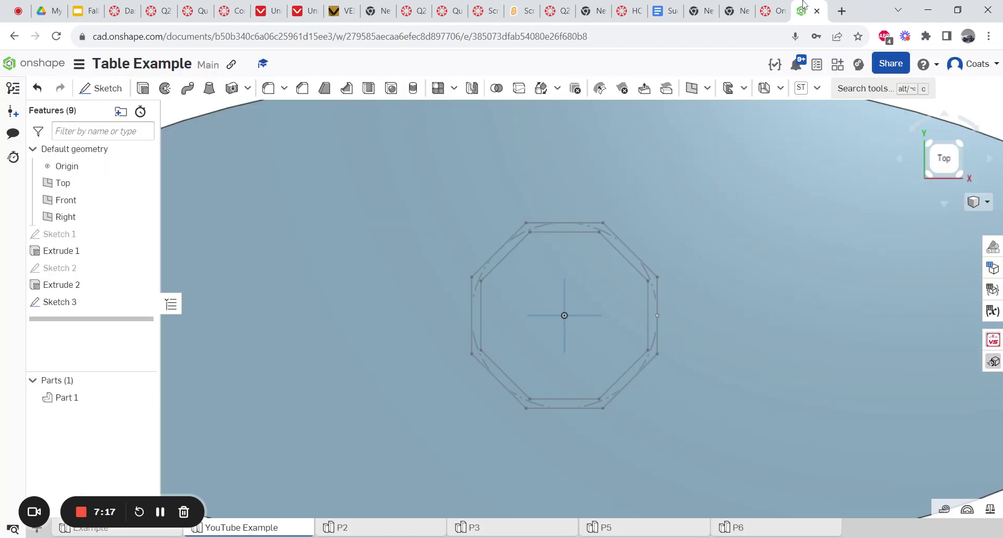
- Extrude the ring between the two octagons 6 in, adding it to the tabletop part
{"action": "left_click", "coordinate": [67, 166]}
{"action": "key", "text": "shift+e"}
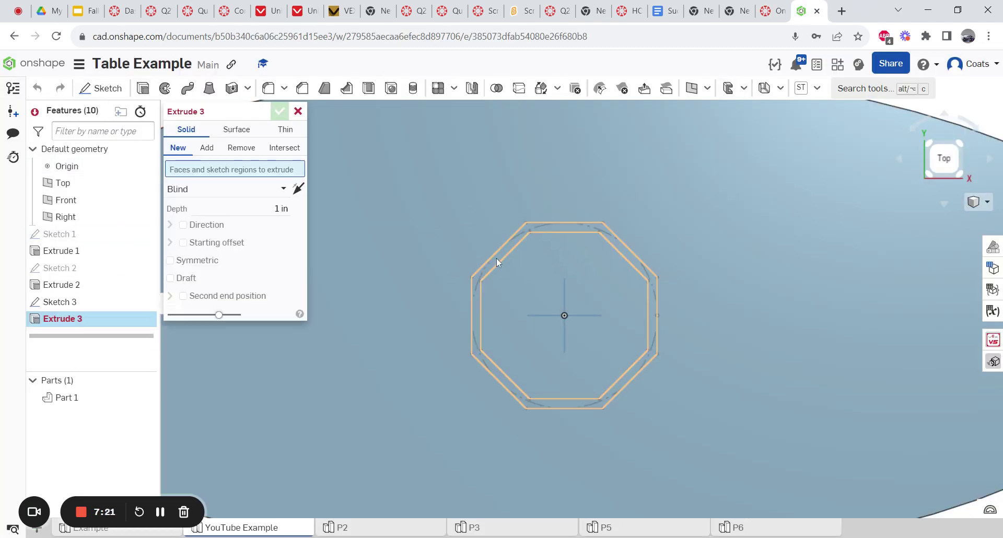
{"action": "left_click", "coordinate": [496, 261]}
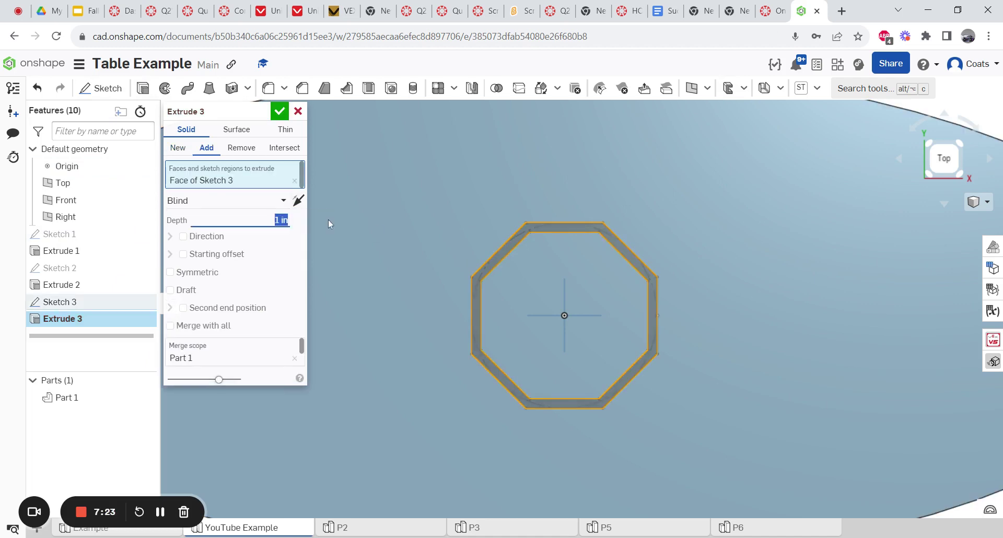
{"action": "type", "text": "6"}
{"action": "key", "text": "Return"}
{"action": "left_click", "coordinate": [280, 111]}
{"action": "right_click_drag", "start_coordinate": [312, 182], "coordinate": [307, 208]}
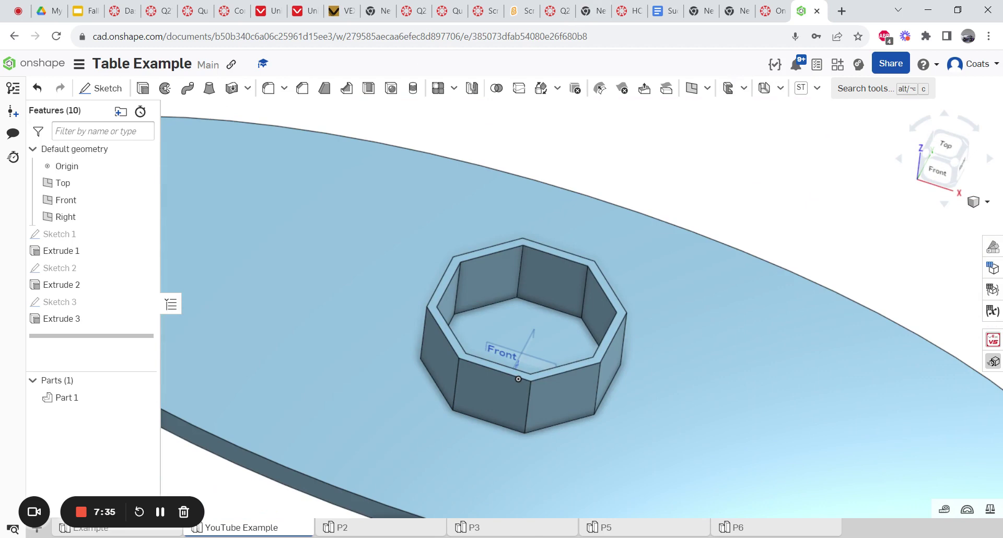
- Review the Cup Holders instructions on the assignment page, including the circular pattern and extrude removal, and switch back to Onshape
{"action": "left_click", "coordinate": [773, 10]}
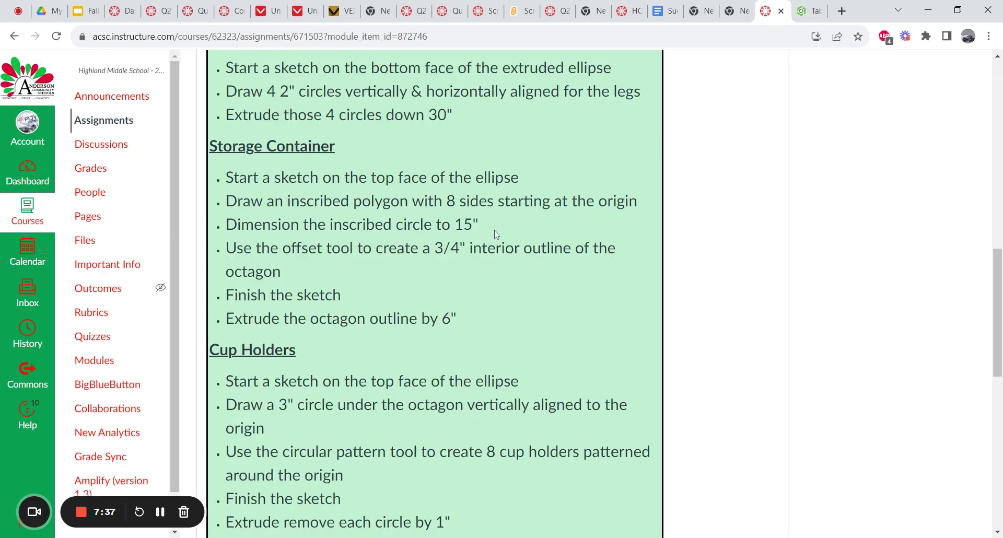
{"action": "scroll", "coordinate": [492, 238], "scroll_direction": "down", "scroll_amount": 4}
{"action": "scroll", "coordinate": [493, 238], "scroll_direction": "up", "scroll_amount": 2}
{"action": "scroll", "coordinate": [486, 242], "scroll_direction": "down", "scroll_amount": 1}
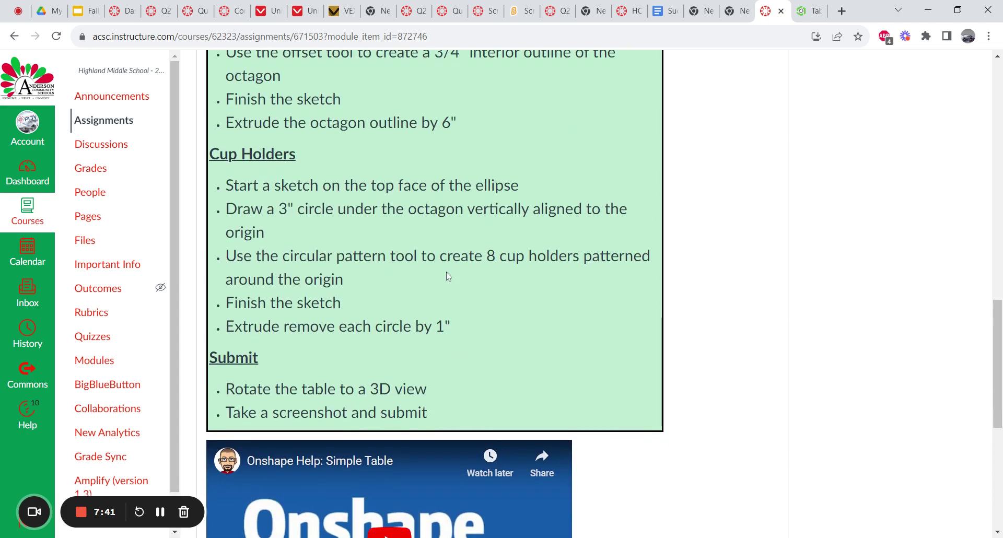
{"action": "double_click", "coordinate": [572, 256]}
{"action": "left_click", "coordinate": [572, 256]}
{"action": "left_click_drag", "start_coordinate": [279, 327], "coordinate": [334, 327]}
{"action": "left_click", "coordinate": [335, 327]}
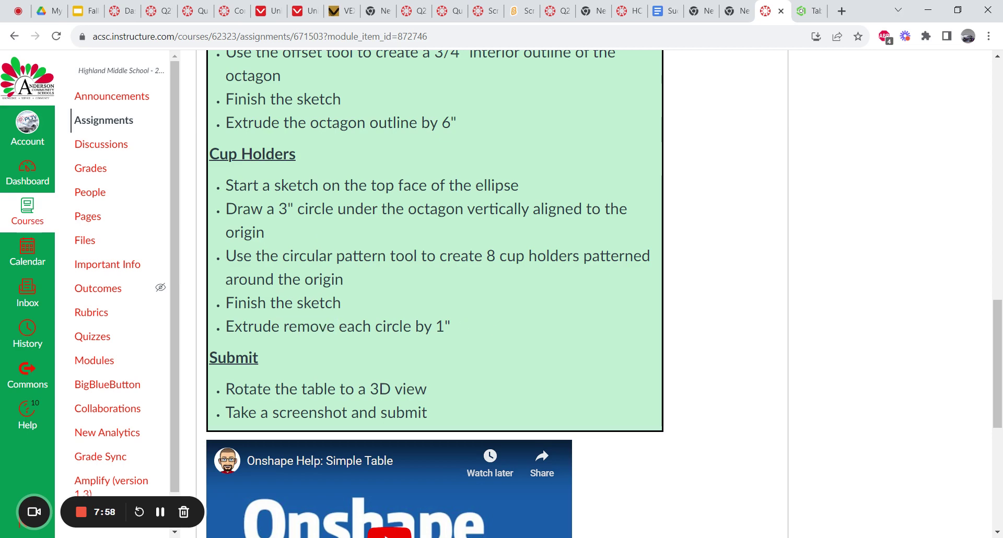
{"action": "left_click", "coordinate": [809, 11]}
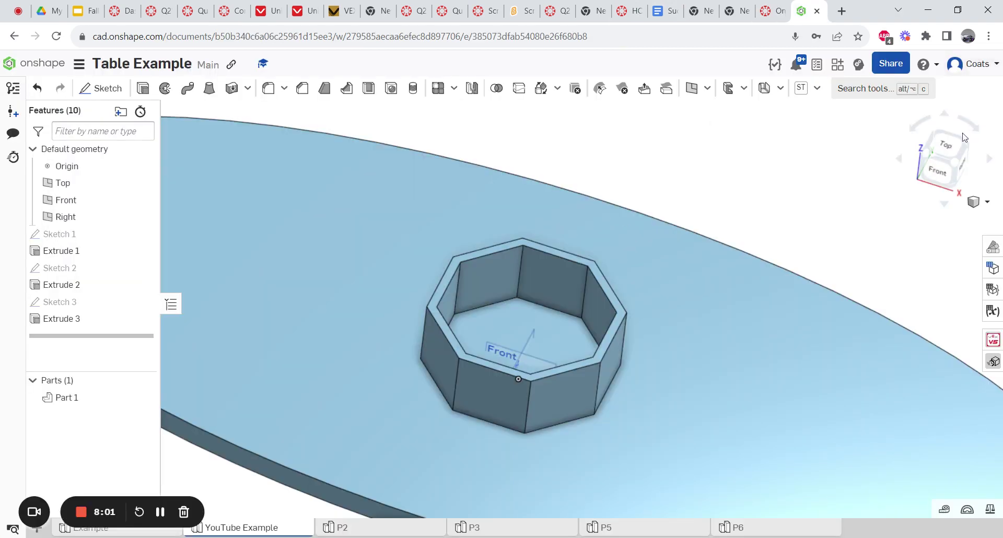
- Orient the model to the Top view and start a new sketch on the top face of the ellipse
{"action": "left_click", "coordinate": [952, 149]}
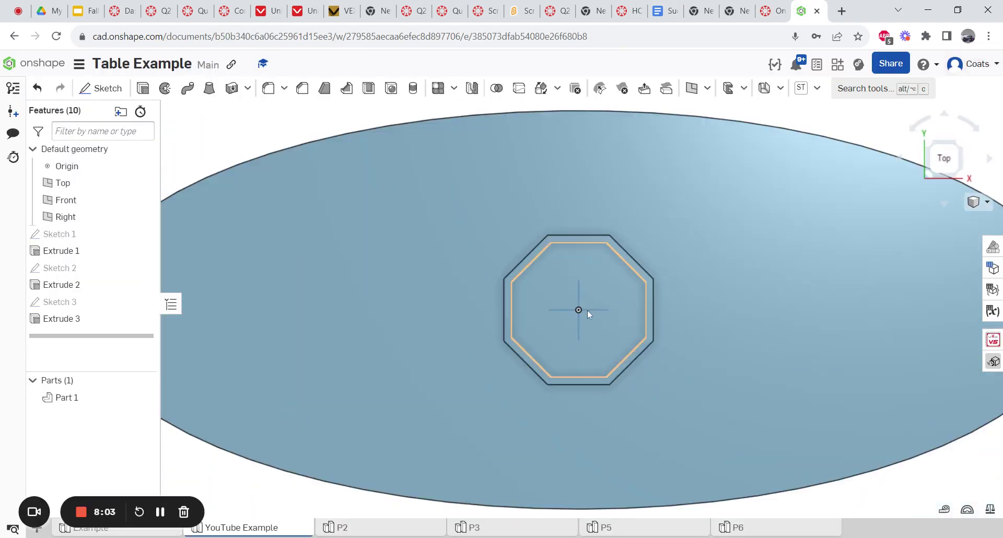
{"action": "scroll", "coordinate": [576, 325], "scroll_direction": "up", "scroll_amount": 3}
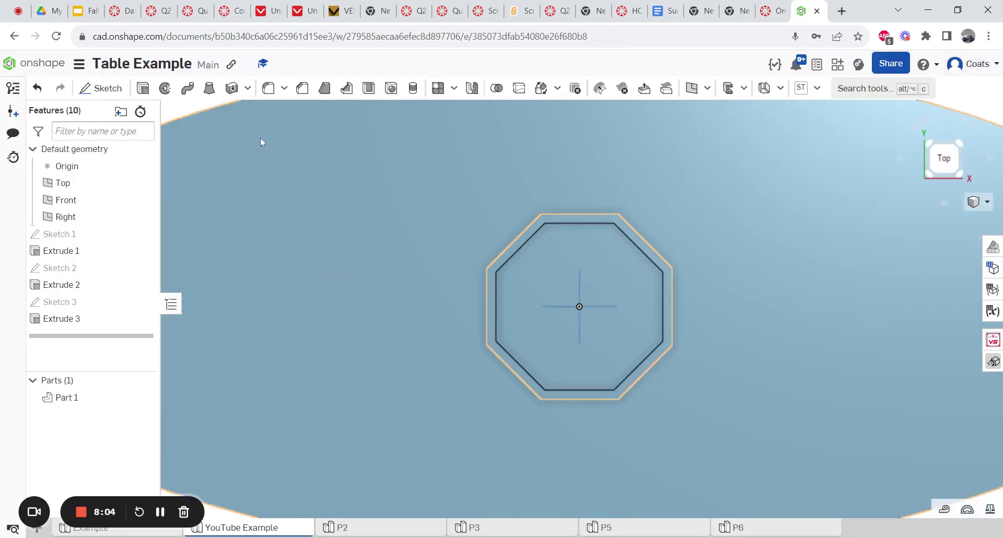
{"action": "left_click", "coordinate": [109, 90]}
{"action": "left_click", "coordinate": [366, 222]}
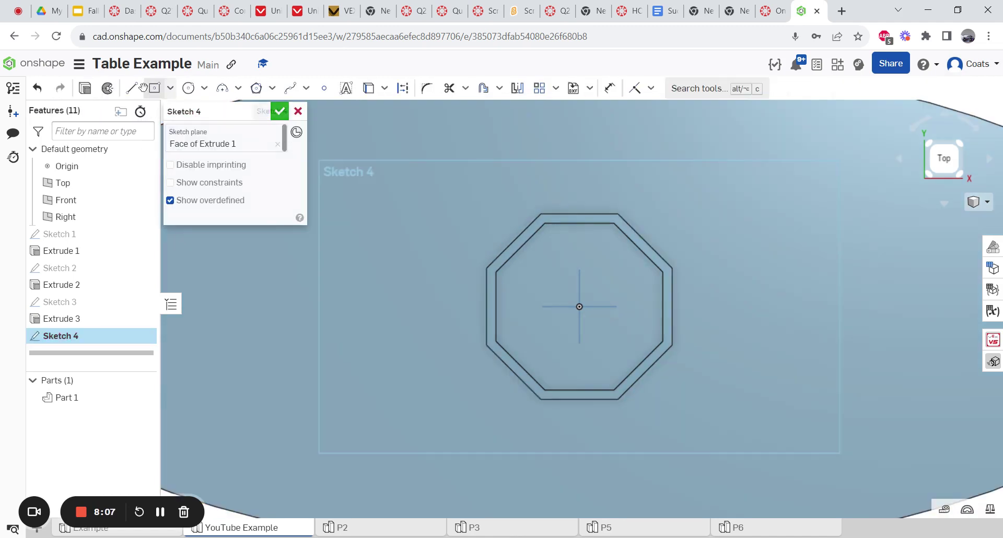
- Draw a circle about 4.8 in in diameter just below the octagon, with its center vertically aligned to the origin
{"action": "left_click", "coordinate": [189, 88]}
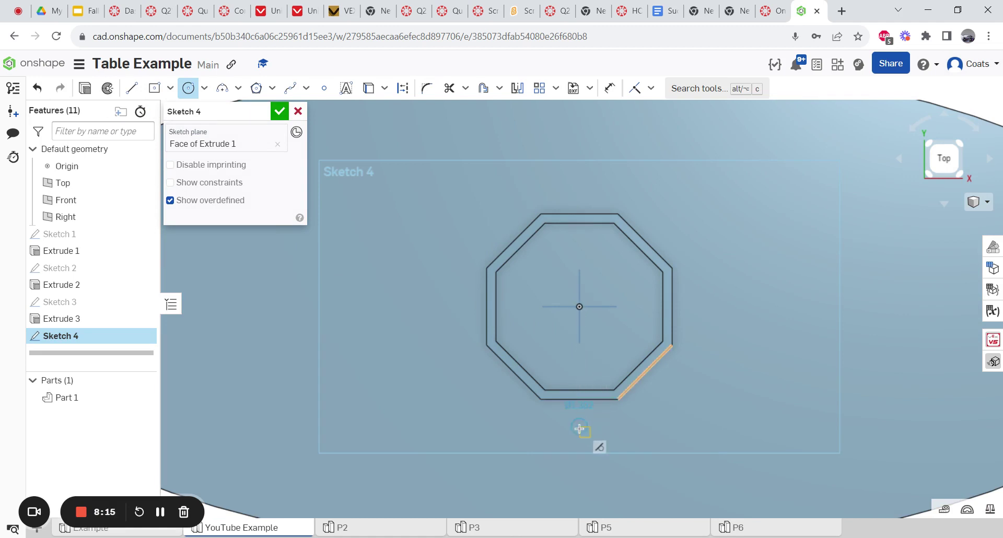
{"action": "left_click", "coordinate": [580, 427]}
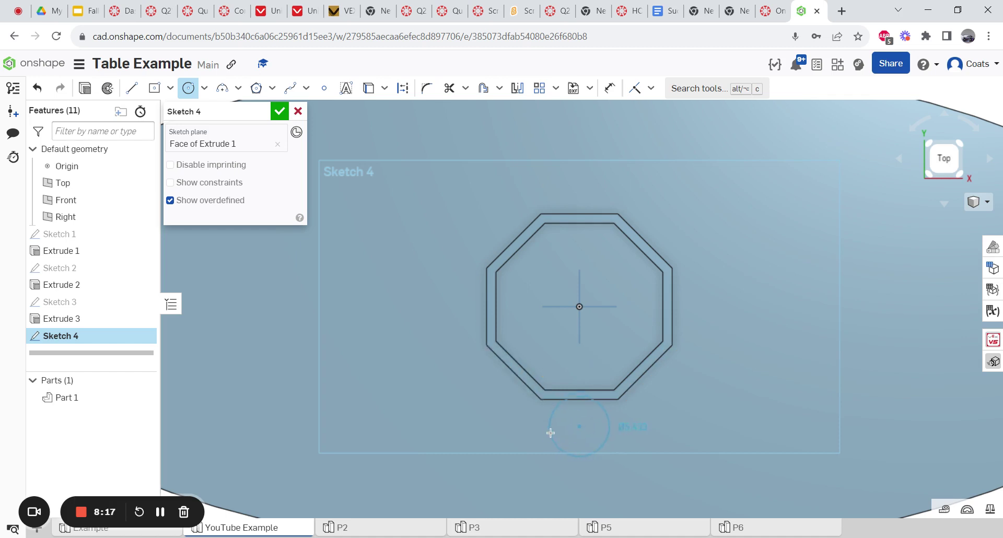
{"action": "left_click", "coordinate": [551, 433]}
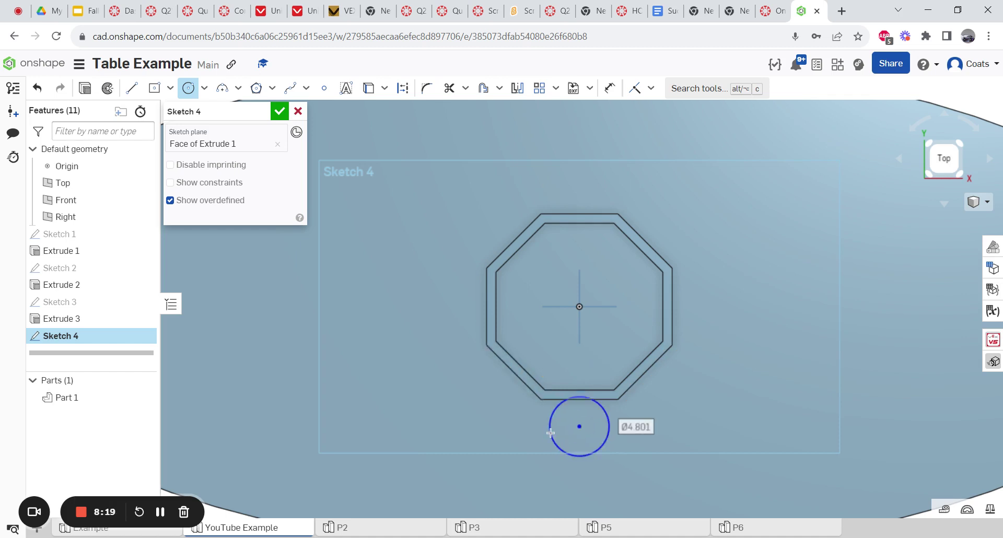
- Check the cup holder size on the assignment page, then return to Onshape and reduce the new circle's diameter, leaving the circle tool
{"action": "left_click", "coordinate": [766, 10]}
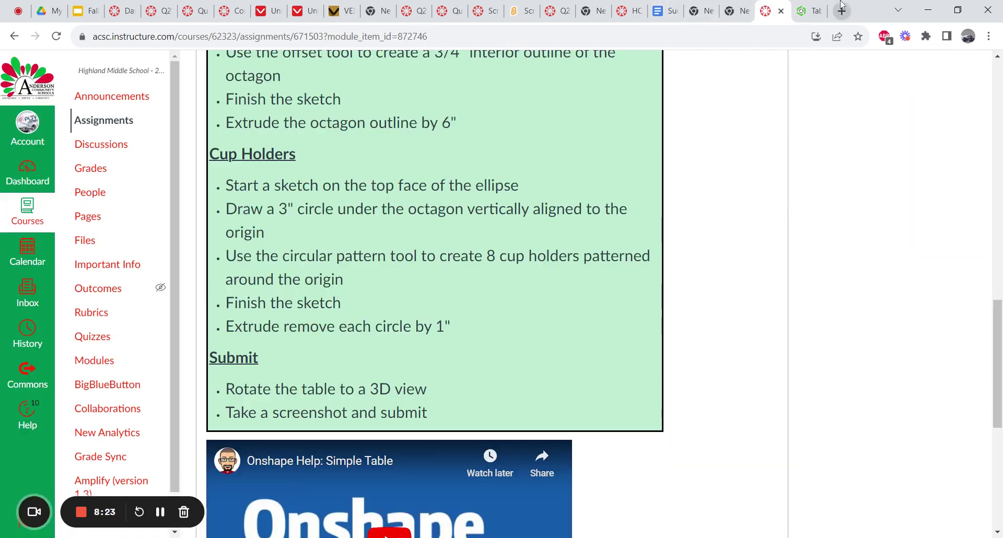
{"action": "left_click", "coordinate": [810, 10]}
{"action": "key", "text": "Escape"}
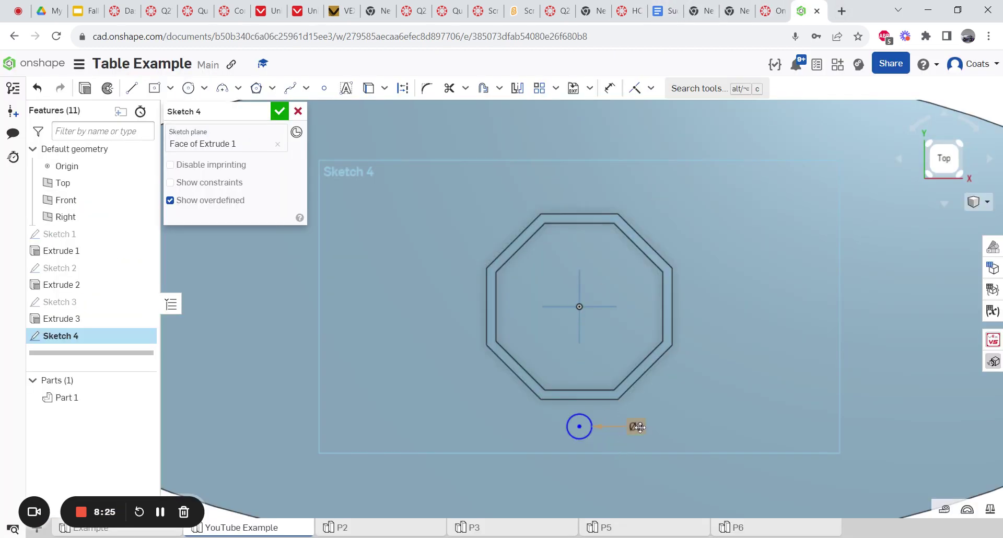
- Set the cup holder circle's diameter to 3 in and move the circle back to just below the octagon
{"action": "double_click", "coordinate": [636, 427]}
{"action": "type", "text": "3"}
{"action": "key", "text": "Return"}
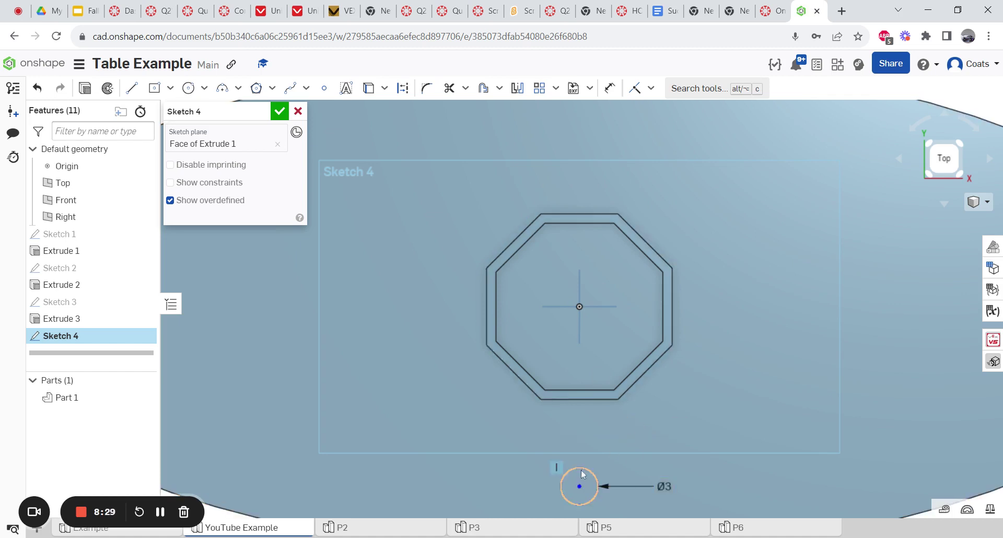
{"action": "left_click_drag", "start_coordinate": [580, 486], "coordinate": [585, 433]}
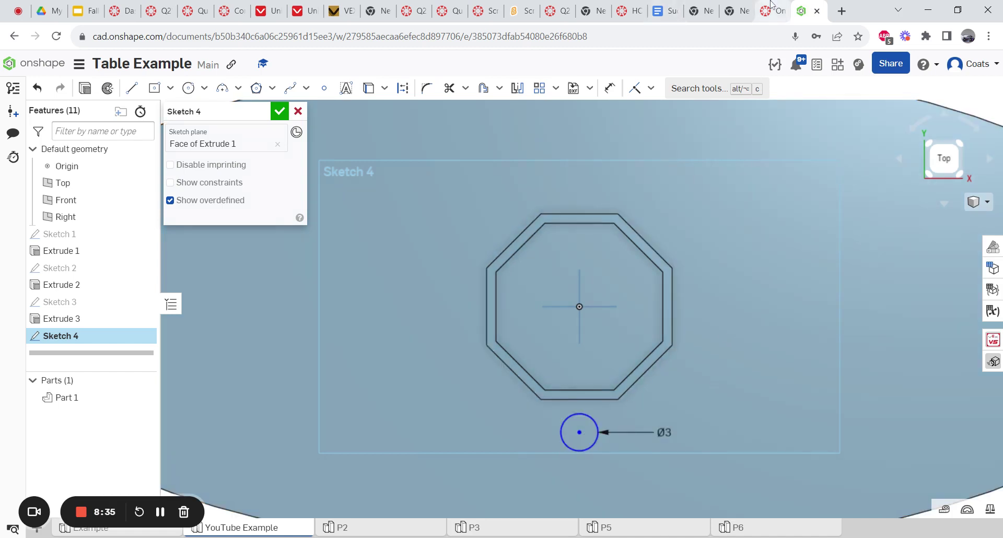
- Circular-pattern the 3 in circle around the origin with 8 instances and finish the sketch
{"action": "left_click", "coordinate": [555, 89]}
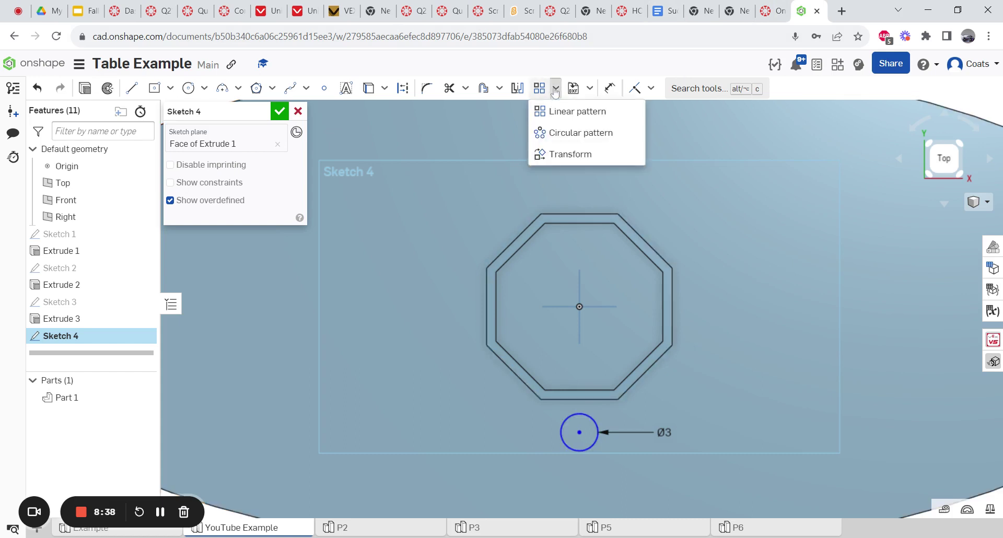
{"action": "left_click", "coordinate": [568, 134]}
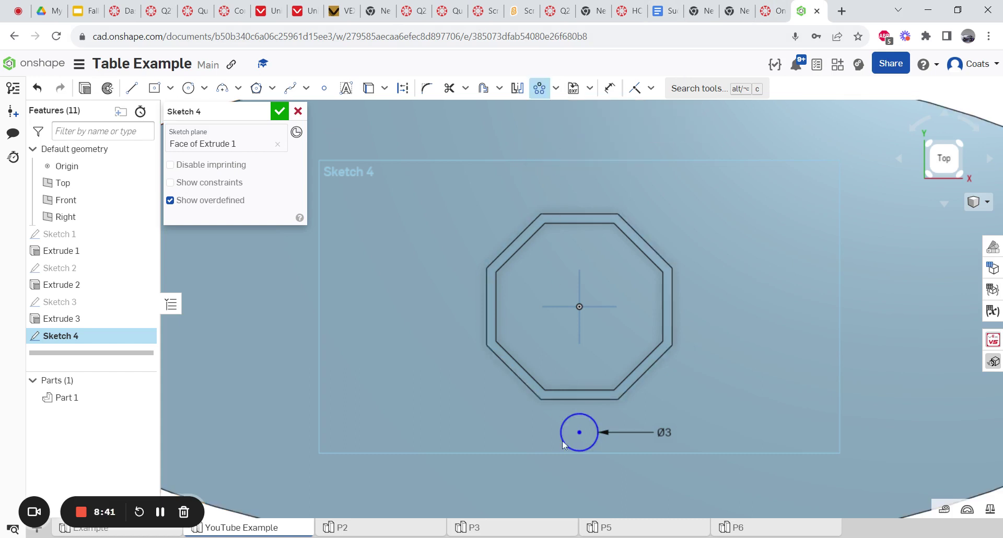
{"action": "left_click", "coordinate": [590, 419]}
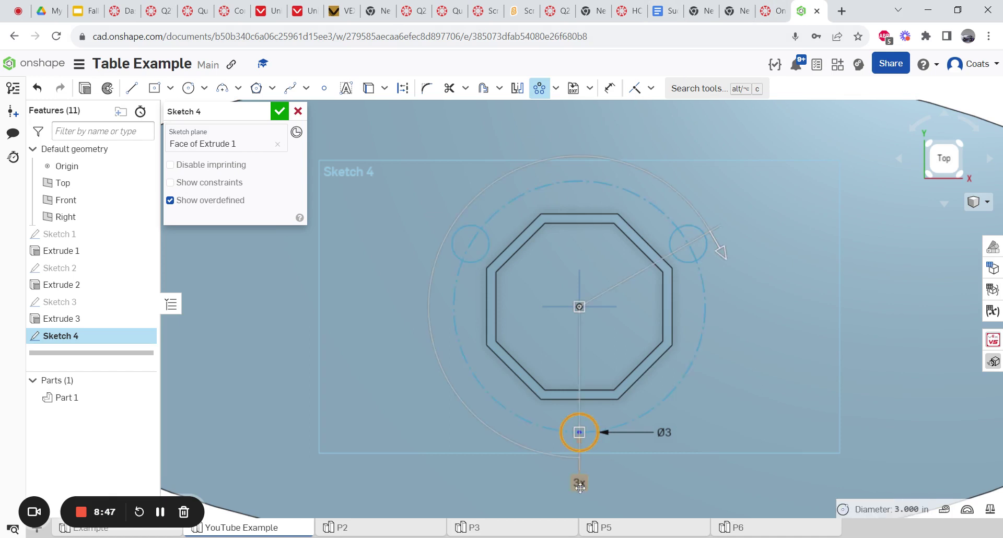
{"action": "left_click", "coordinate": [580, 486]}
{"action": "type", "text": "8"}
{"action": "key", "text": "Return"}
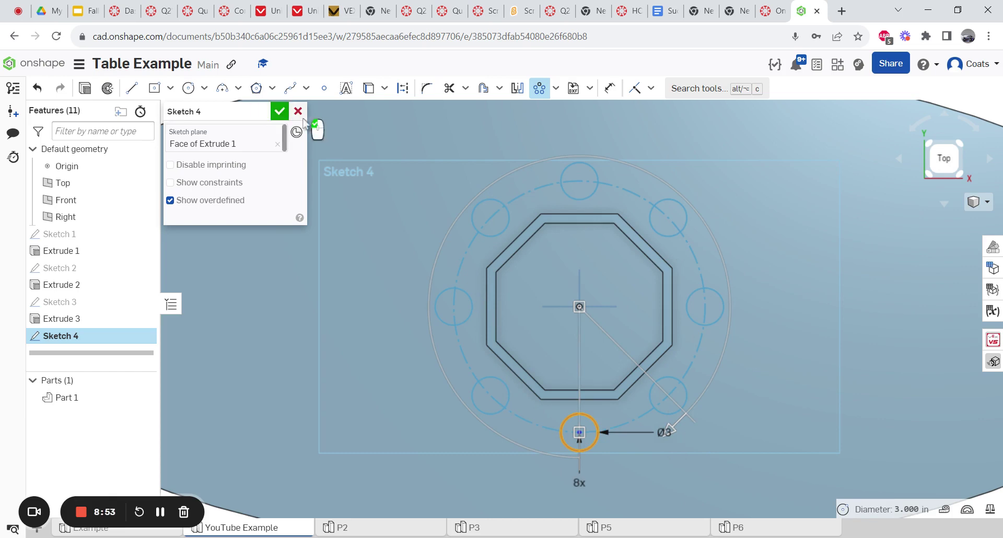
{"action": "left_click", "coordinate": [396, 303]}
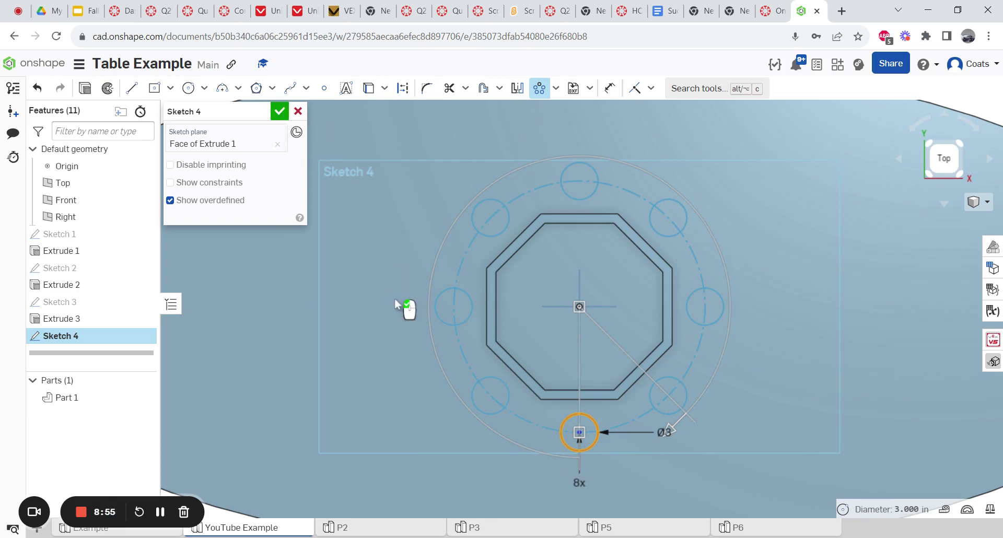
{"action": "left_click", "coordinate": [280, 110]}
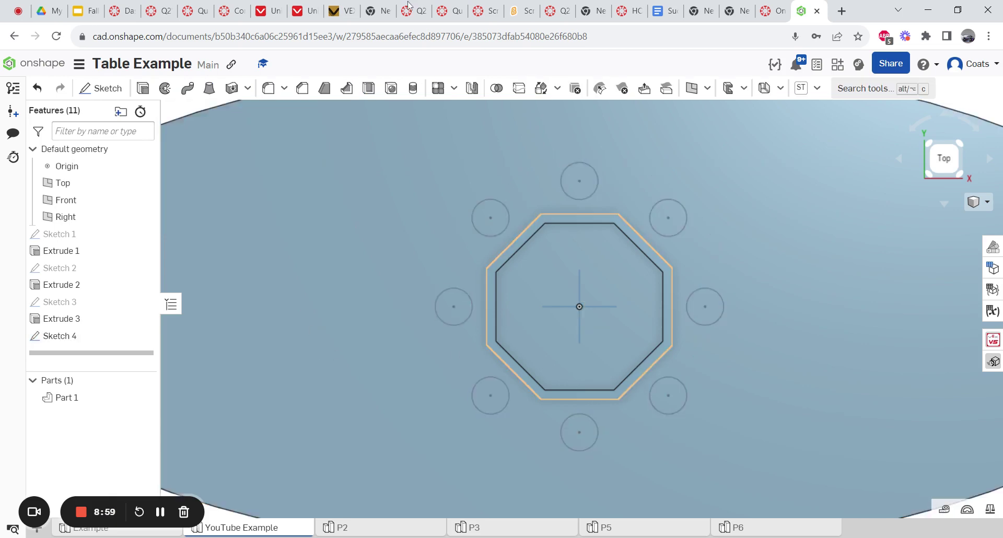
- Extrude the eight cup holder circles as a blind removal 1 in deep into the tabletop
{"action": "left_click", "coordinate": [143, 88]}
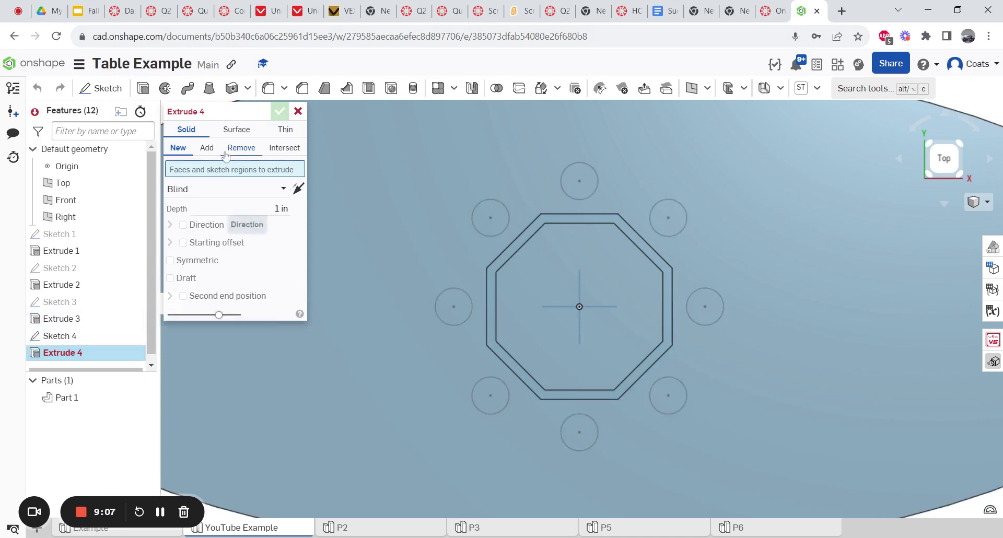
{"action": "left_click", "coordinate": [96, 336]}
{"action": "left_click", "coordinate": [239, 148]}
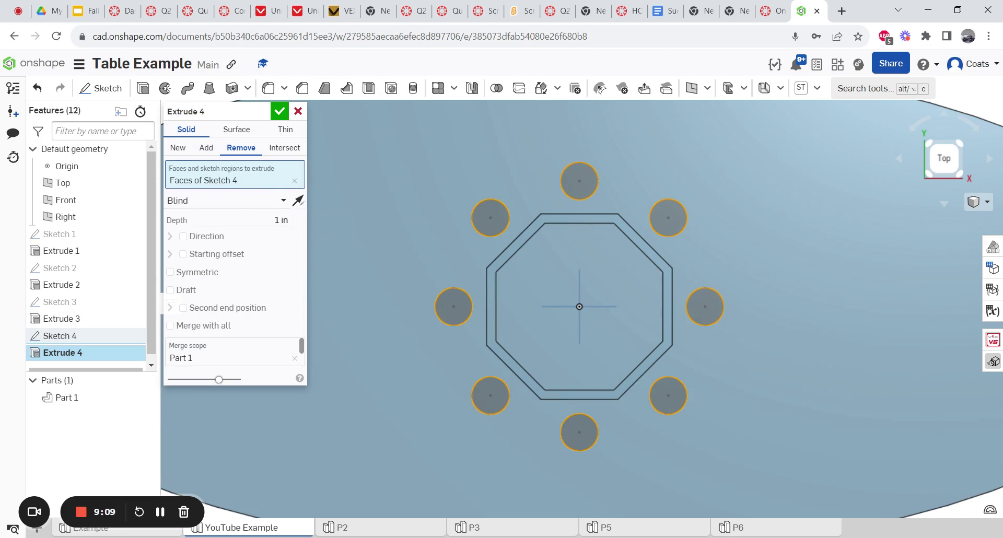
{"action": "left_click", "coordinate": [279, 111]}
- Inspect the finished table in the isometric view and compare it with the Example part studio, returning to YouTube Example
{"action": "right_click_drag", "start_coordinate": [317, 209], "coordinate": [309, 189]}
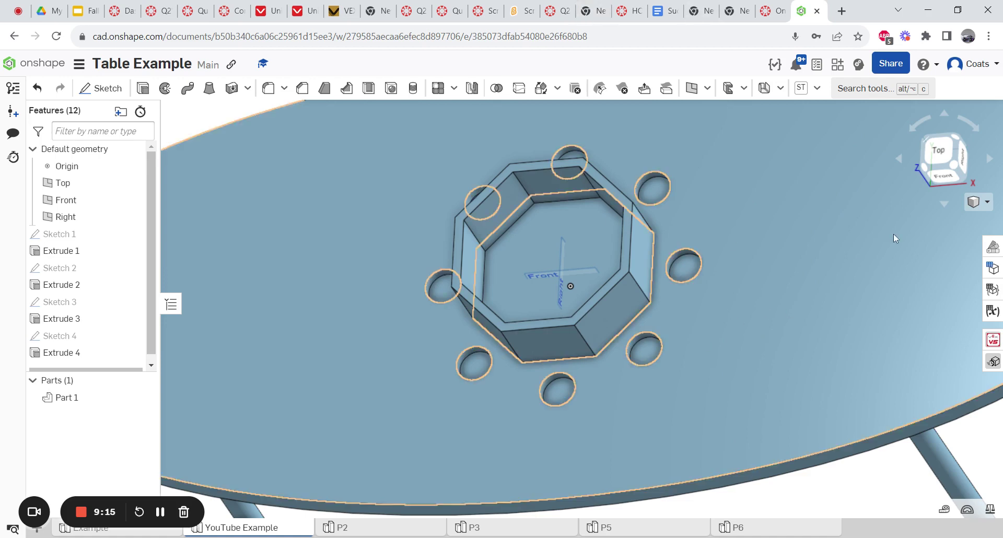
{"action": "left_click", "coordinate": [982, 202]}
{"action": "left_click", "coordinate": [852, 217]}
{"action": "scroll", "coordinate": [676, 208], "scroll_direction": "up", "scroll_amount": 2}
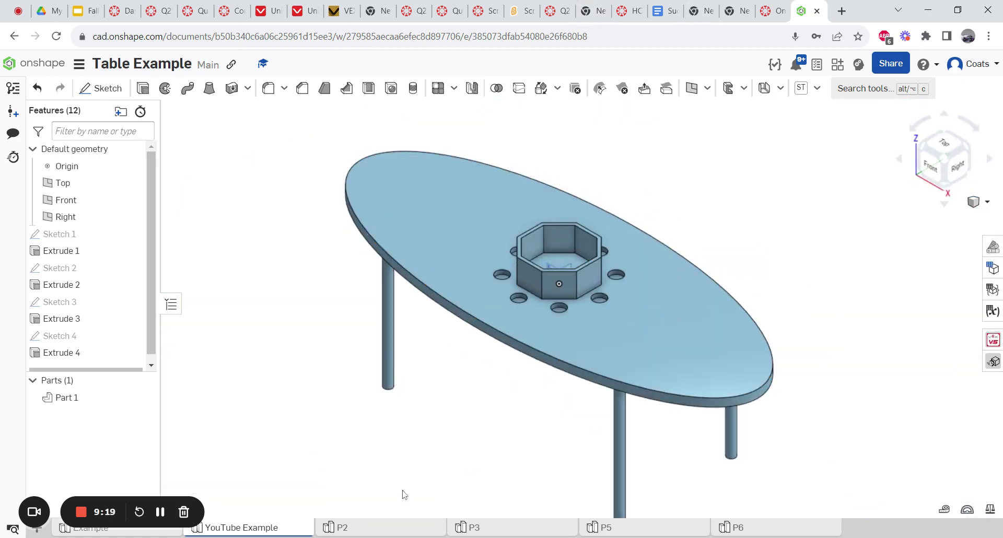
{"action": "left_click", "coordinate": [109, 532]}
{"action": "left_click", "coordinate": [257, 527]}
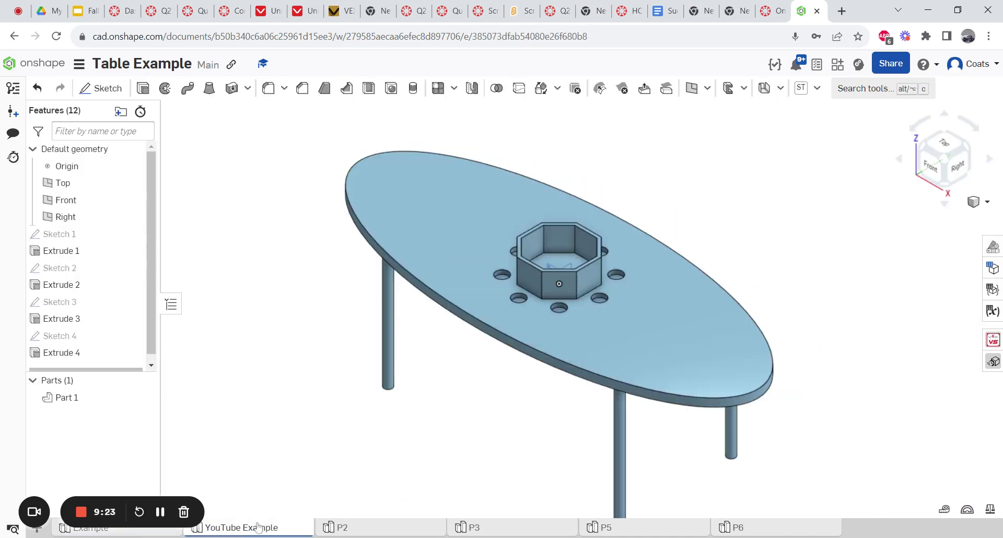